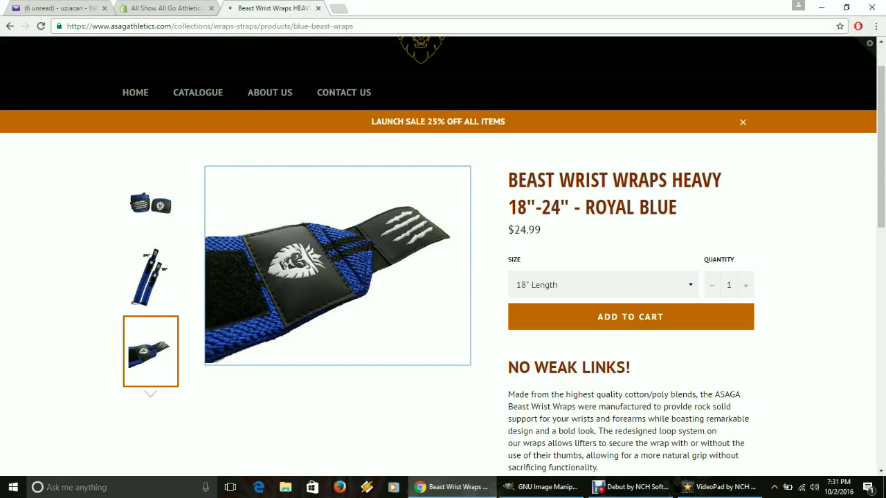
Examine enlarged views of the royal blue wrist wraps' product photos: logo close-up, both lengths, rolled pair and fabric weave
{"action": "left_click", "coordinate": [337, 265]}
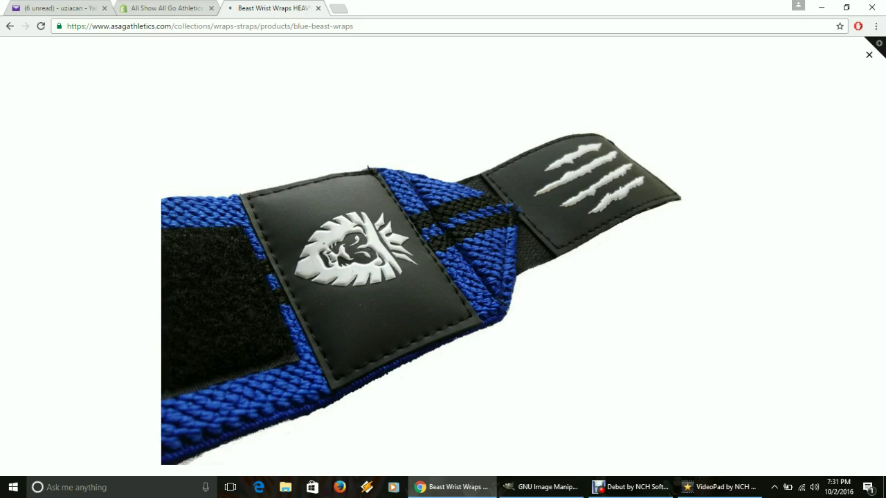
{"action": "key", "text": "ctrl+l"}
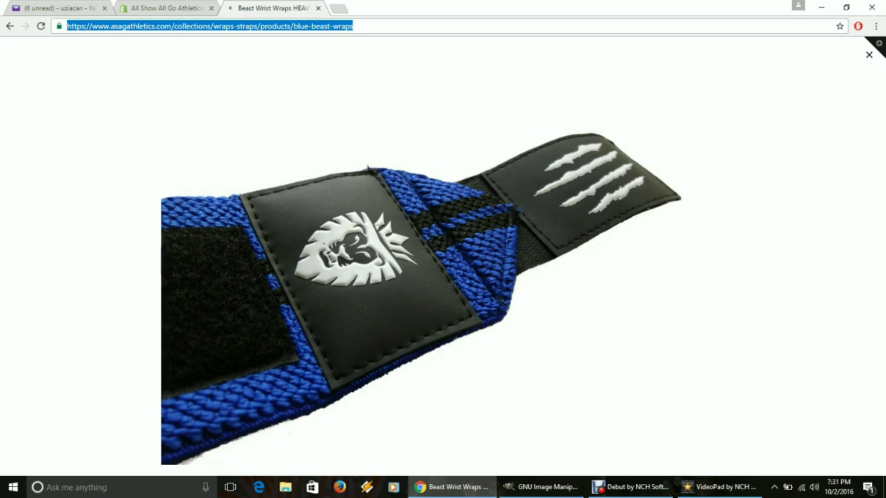
{"action": "left_click", "coordinate": [337, 277]}
{"action": "left_click", "coordinate": [150, 275]}
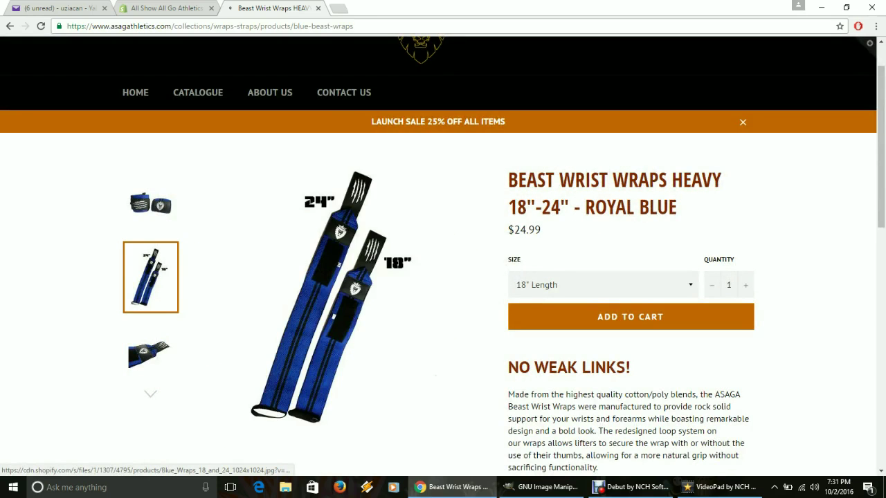
{"action": "left_click", "coordinate": [328, 298]}
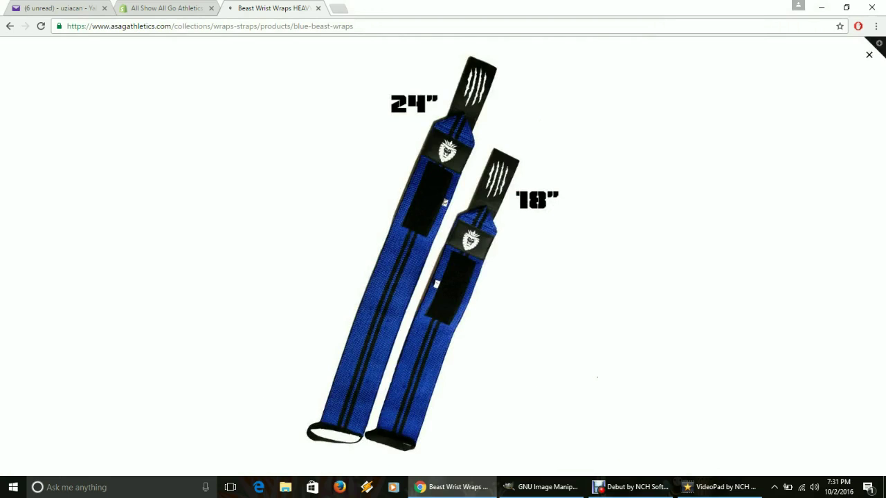
{"action": "key", "text": "Escape"}
{"action": "left_click", "coordinate": [148, 188]}
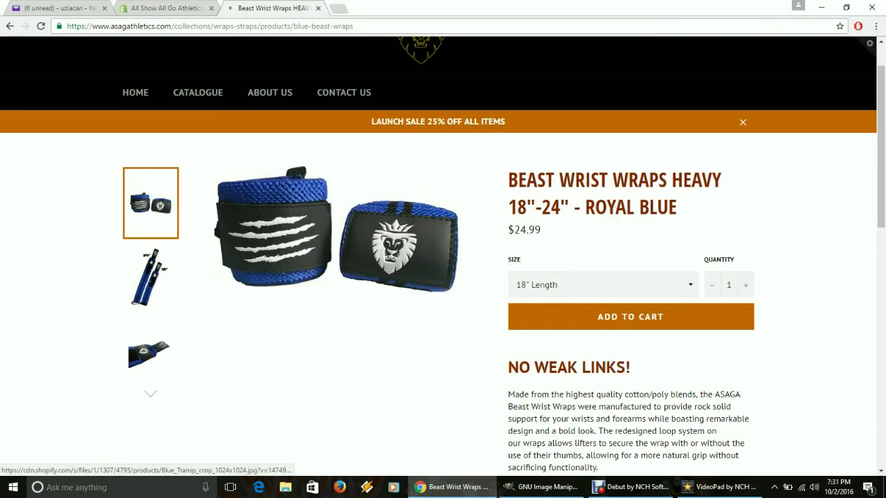
{"action": "left_click", "coordinate": [325, 290]}
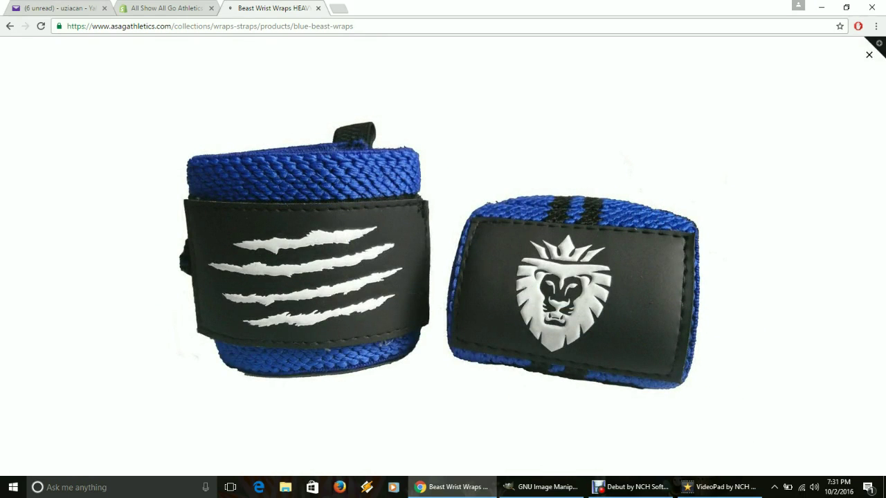
{"action": "key", "text": "Escape"}
{"action": "left_click", "coordinate": [150, 394]}
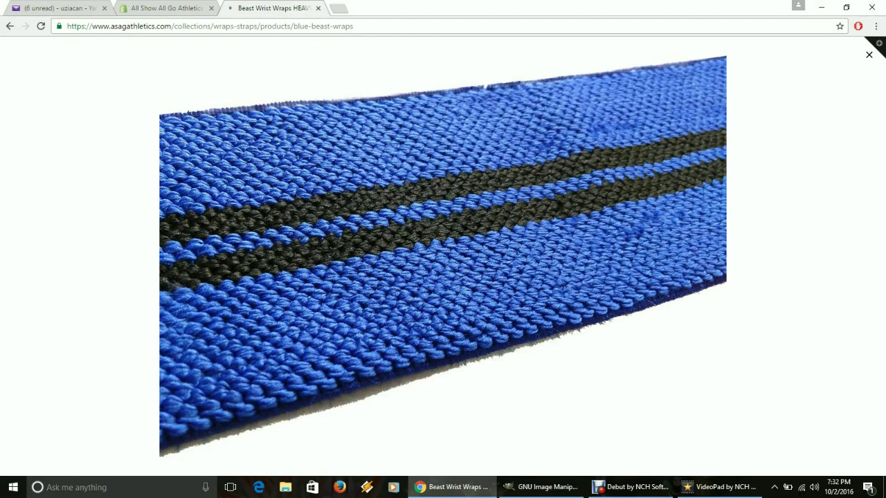
{"action": "key", "text": "Escape"}
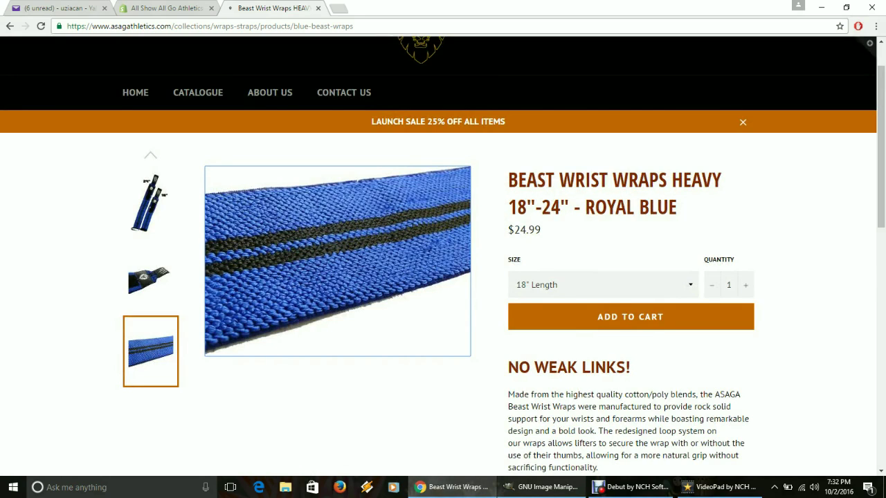
Switch to GIMP and open the photo IMG_20160820_123804522.jpg from the Downloads folder
{"action": "mouse_move", "coordinate": [547, 488]}
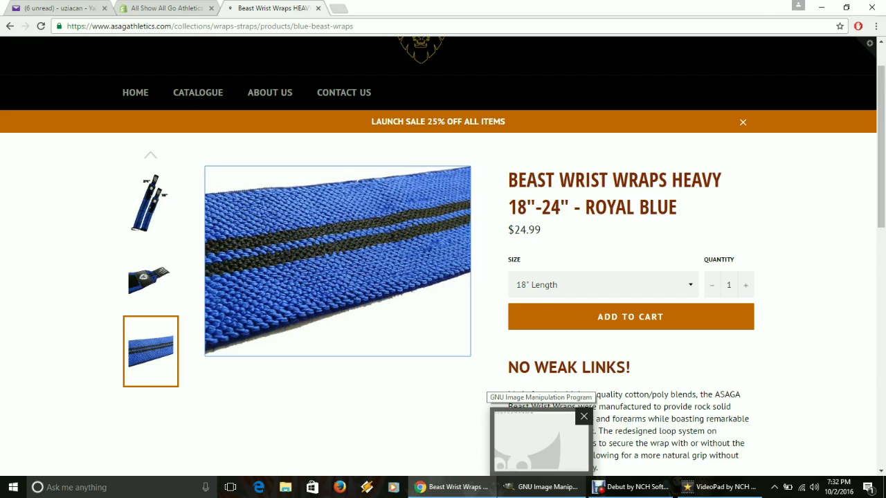
{"action": "left_click", "coordinate": [541, 443]}
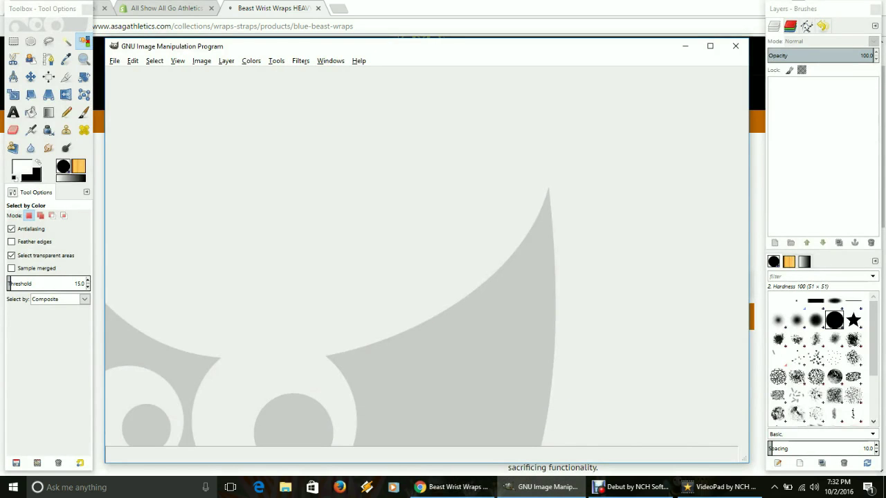
{"action": "left_click", "coordinate": [114, 61]}
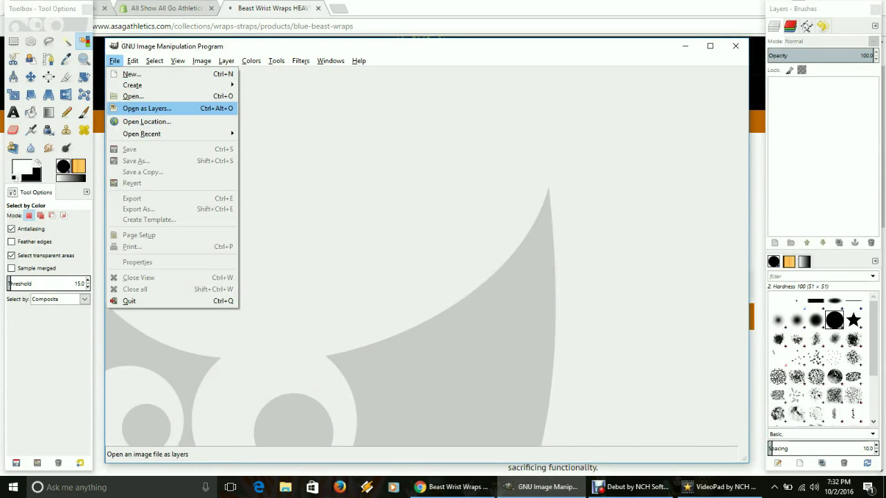
{"action": "left_click", "coordinate": [133, 96]}
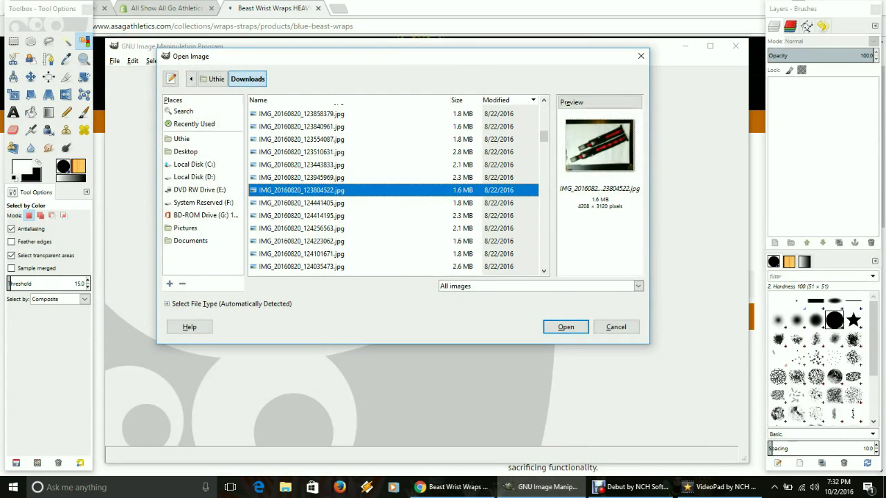
{"action": "left_click", "coordinate": [566, 326]}
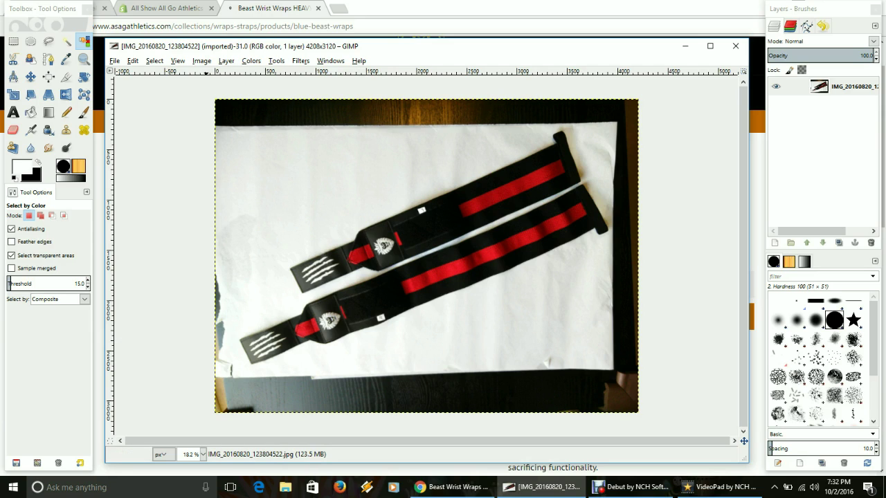
Rotate the whole image 90° clockwise and duplicate its layer
{"action": "left_click", "coordinate": [201, 60]}
{"action": "mouse_move", "coordinate": [220, 96]}
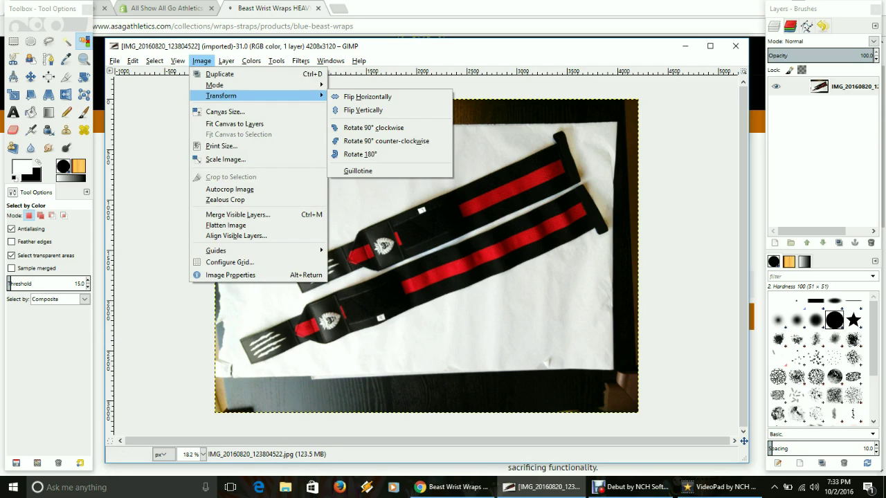
{"action": "left_click", "coordinate": [373, 127]}
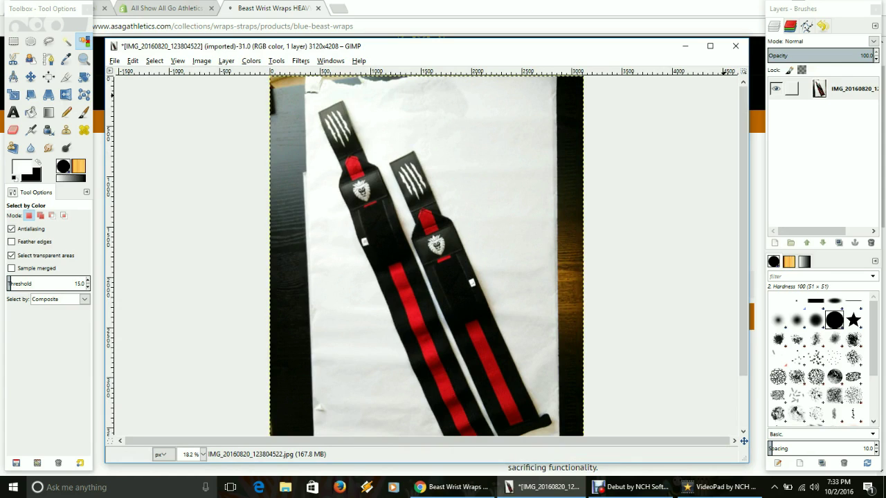
{"action": "right_click", "coordinate": [834, 90]}
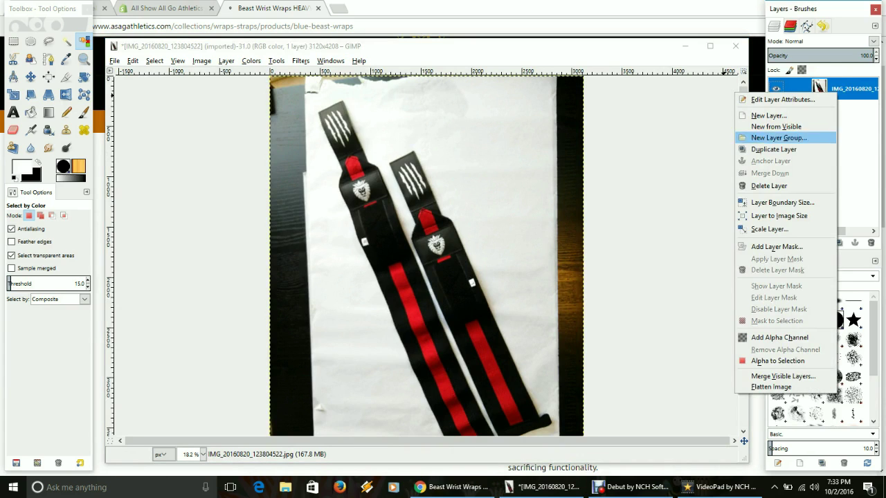
{"action": "left_click", "coordinate": [773, 149]}
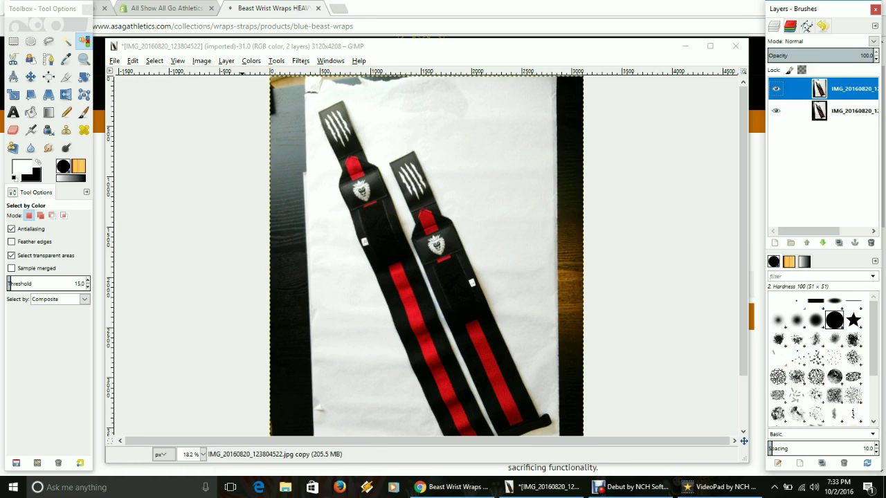
Apply a Threshold of 153 to 255 to the duplicated layer
{"action": "left_click", "coordinate": [251, 60]}
{"action": "left_click", "coordinate": [285, 129]}
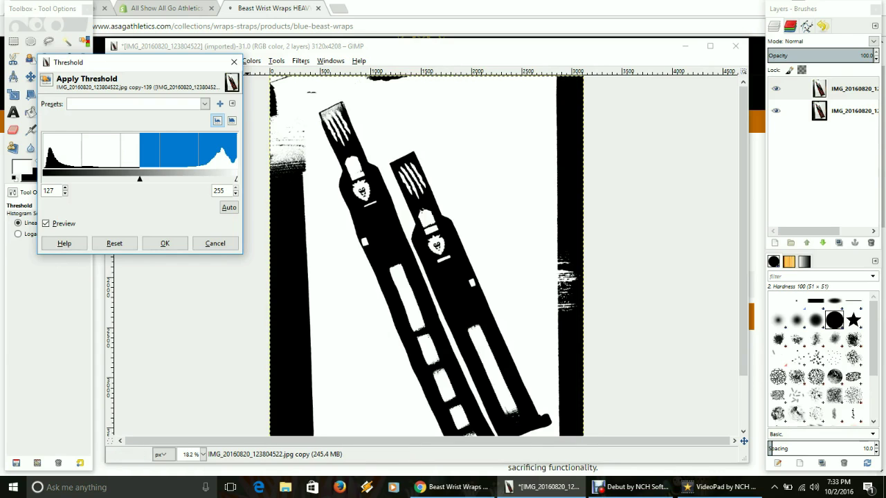
{"action": "left_click_drag", "start_coordinate": [140, 179], "coordinate": [158, 178]}
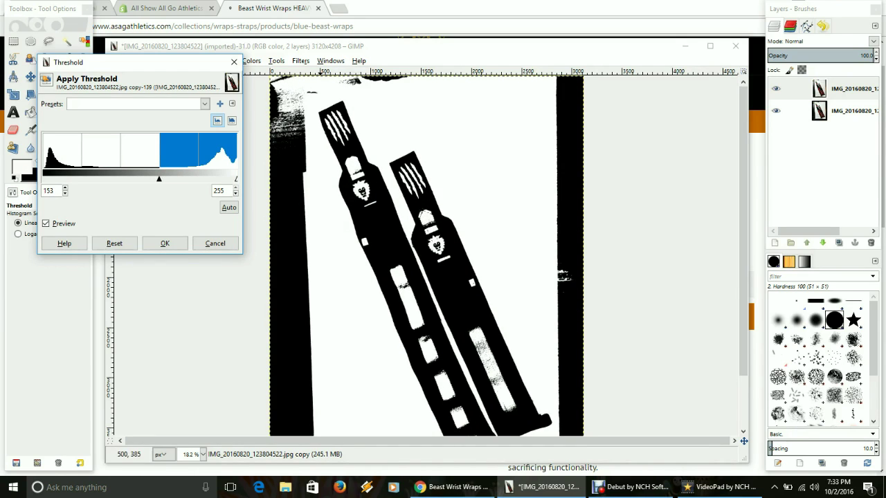
{"action": "scroll", "coordinate": [484, 339], "scroll_direction": "down", "scroll_amount": 2}
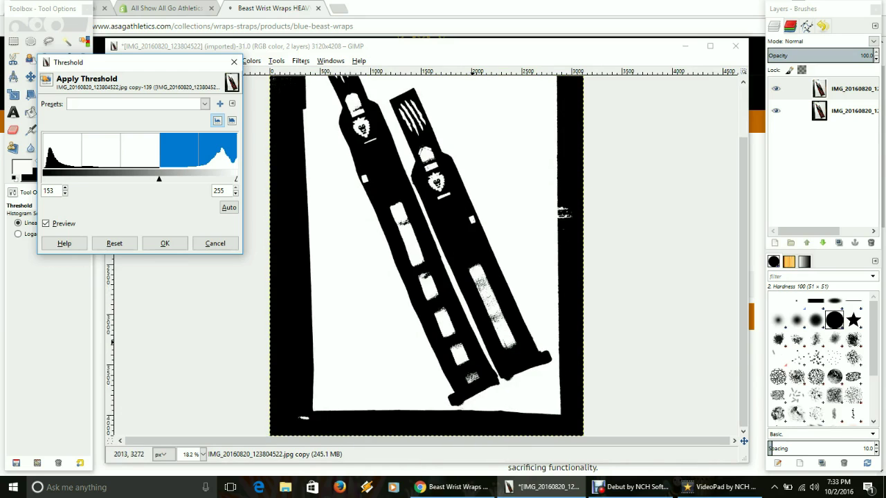
{"action": "scroll", "coordinate": [478, 321], "scroll_direction": "up", "scroll_amount": 2}
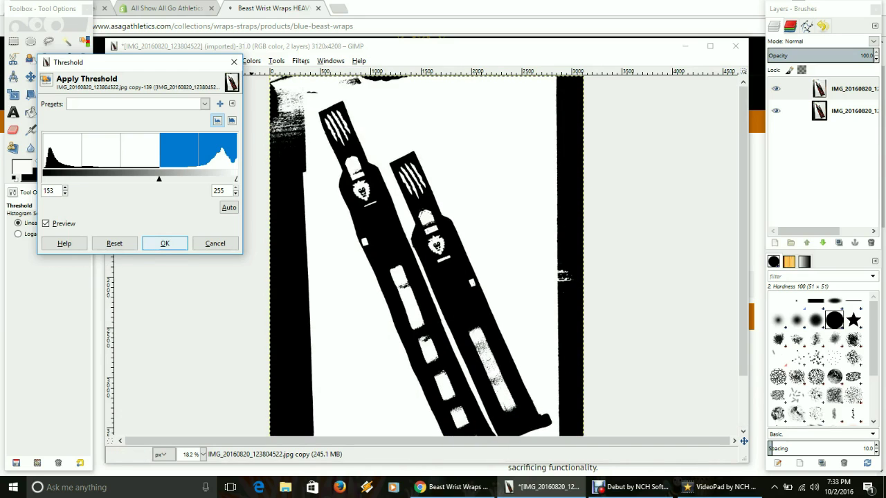
{"action": "left_click", "coordinate": [165, 242]}
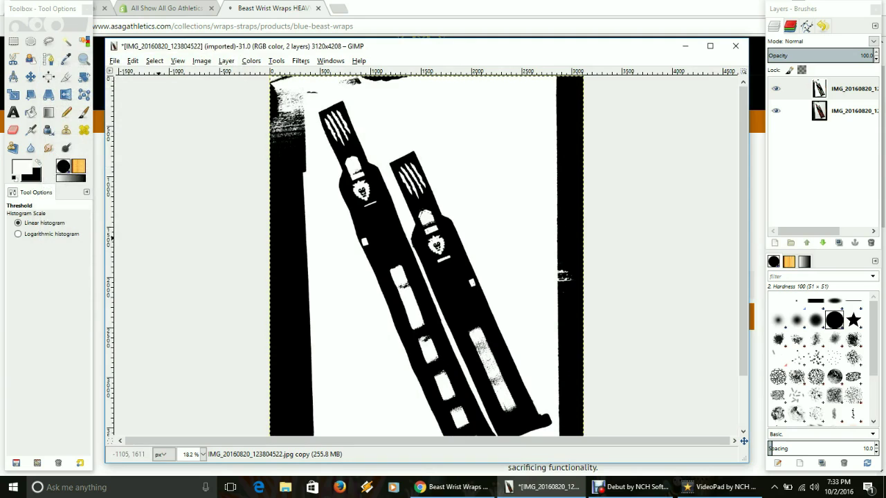
With a black paintbrush of size 118.53, paint over the white claw marks, logo, tag and upper stripe areas inside the longer wrap
{"action": "left_click", "coordinate": [84, 112]}
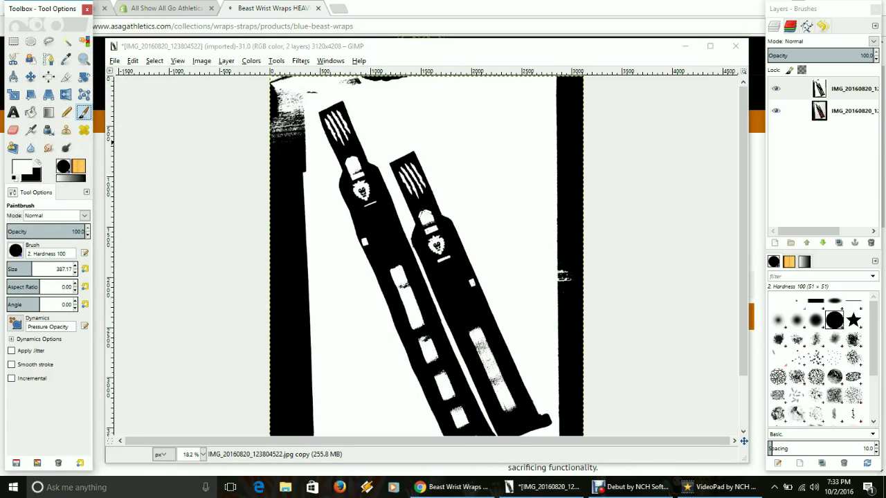
{"action": "left_click", "coordinate": [38, 162]}
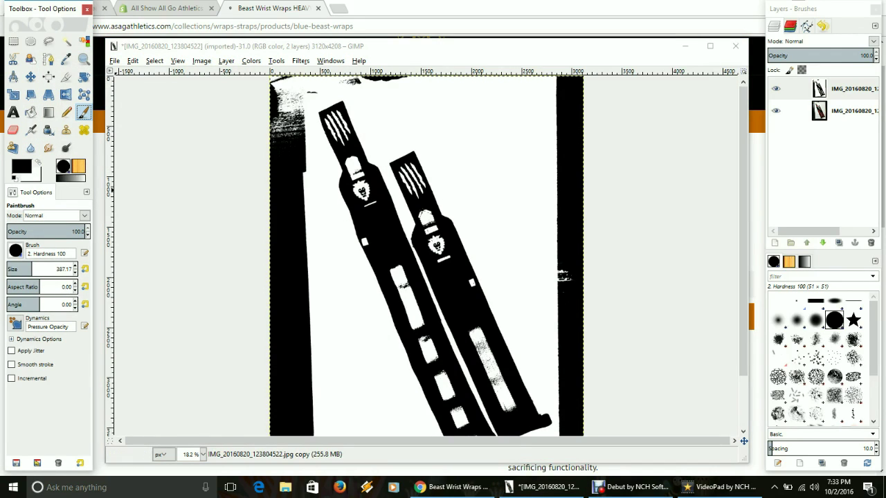
{"action": "left_click_drag", "start_coordinate": [35, 273], "coordinate": [12, 269]}
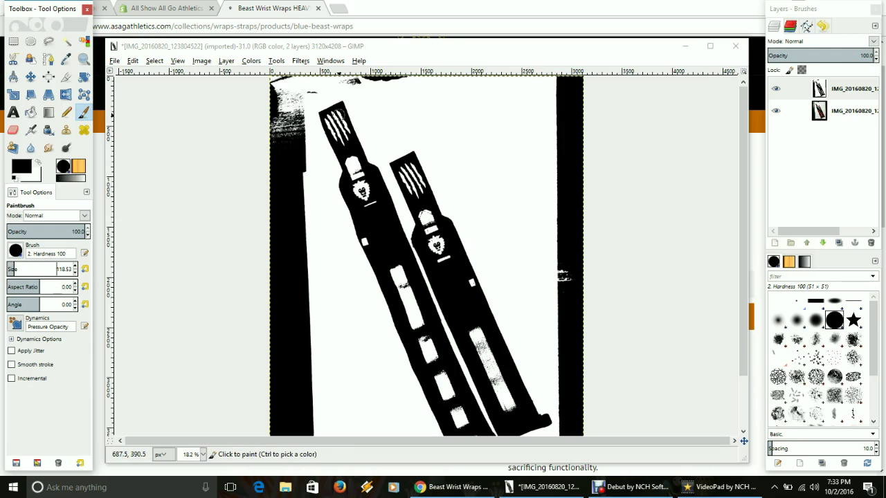
{"action": "left_click", "coordinate": [330, 115]}
{"action": "mouse_move", "coordinate": [328, 115]}
{"action": "left_mouse_down"}
{"action": "mouse_move", "coordinate": [341, 135]}
{"action": "mouse_move", "coordinate": [346, 127]}
{"action": "mouse_move", "coordinate": [356, 194]}
{"action": "mouse_move", "coordinate": [359, 177]}
{"action": "mouse_move", "coordinate": [367, 212]}
{"action": "mouse_move", "coordinate": [372, 205]}
{"action": "left_mouse_up"}
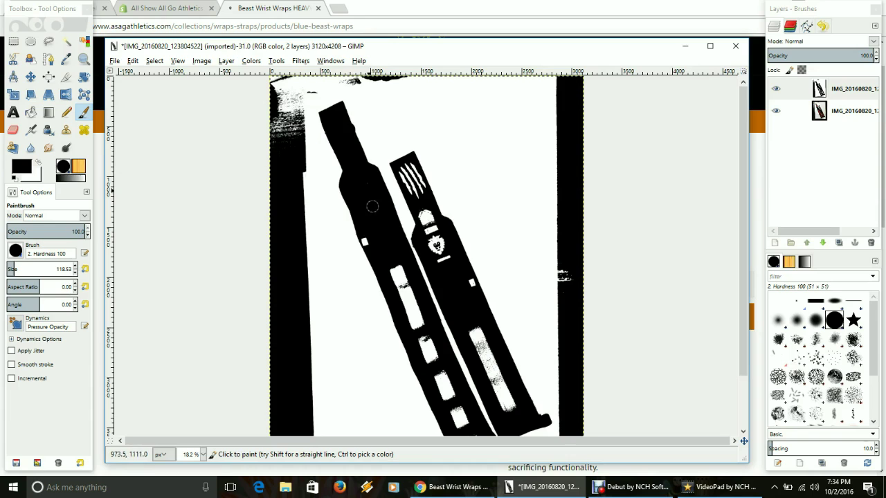
{"action": "left_click_drag", "start_coordinate": [349, 119], "coordinate": [361, 142]}
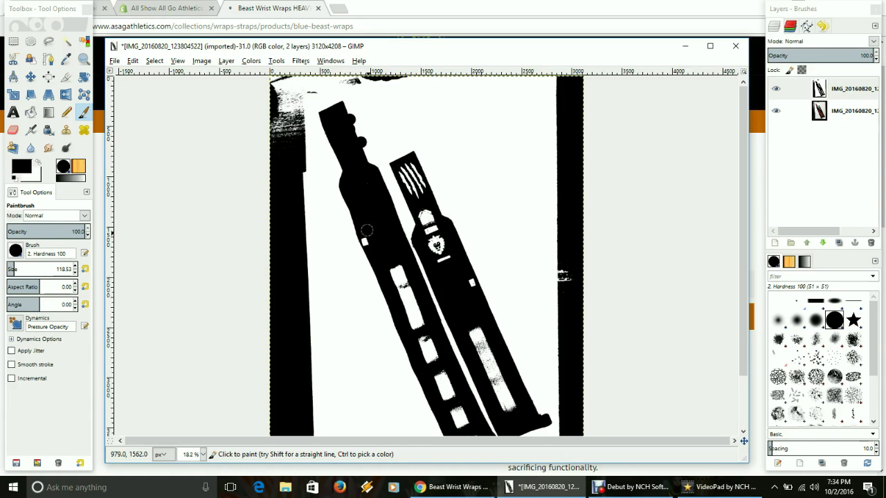
{"action": "mouse_move", "coordinate": [372, 244]}
{"action": "left_mouse_down"}
{"action": "mouse_move", "coordinate": [403, 281]}
{"action": "mouse_move", "coordinate": [397, 256]}
{"action": "mouse_move", "coordinate": [392, 295]}
{"action": "mouse_move", "coordinate": [396, 270]}
{"action": "mouse_move", "coordinate": [410, 295]}
{"action": "mouse_move", "coordinate": [411, 288]}
{"action": "mouse_move", "coordinate": [439, 380]}
{"action": "left_mouse_up"}
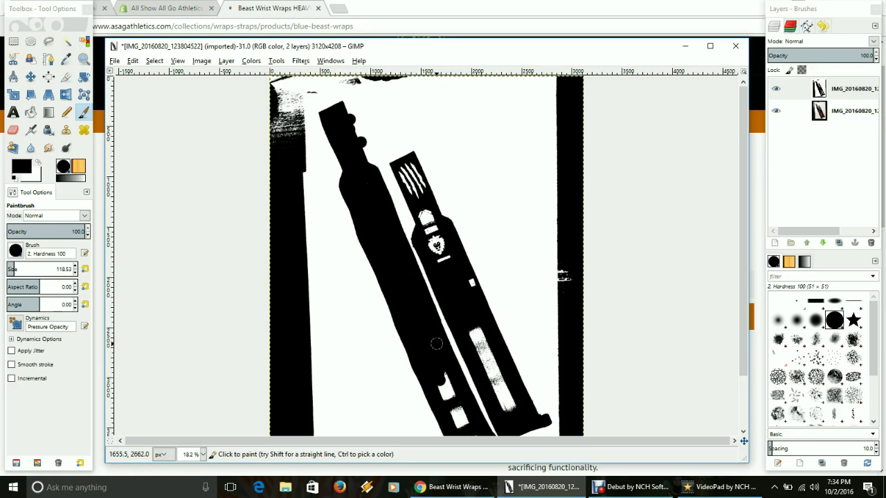
Paint the remaining white stripe areas of both wraps and the shorter wrap's small tag black
{"action": "scroll", "coordinate": [437, 344], "scroll_direction": "down", "scroll_amount": 2}
{"action": "mouse_move", "coordinate": [435, 337]}
{"action": "left_mouse_down"}
{"action": "mouse_move", "coordinate": [445, 315]}
{"action": "mouse_move", "coordinate": [450, 361]}
{"action": "mouse_move", "coordinate": [450, 327]}
{"action": "mouse_move", "coordinate": [458, 342]}
{"action": "mouse_move", "coordinate": [476, 379]}
{"action": "mouse_move", "coordinate": [470, 386]}
{"action": "mouse_move", "coordinate": [502, 332]}
{"action": "mouse_move", "coordinate": [513, 346]}
{"action": "mouse_move", "coordinate": [474, 260]}
{"action": "mouse_move", "coordinate": [513, 339]}
{"action": "left_mouse_up"}
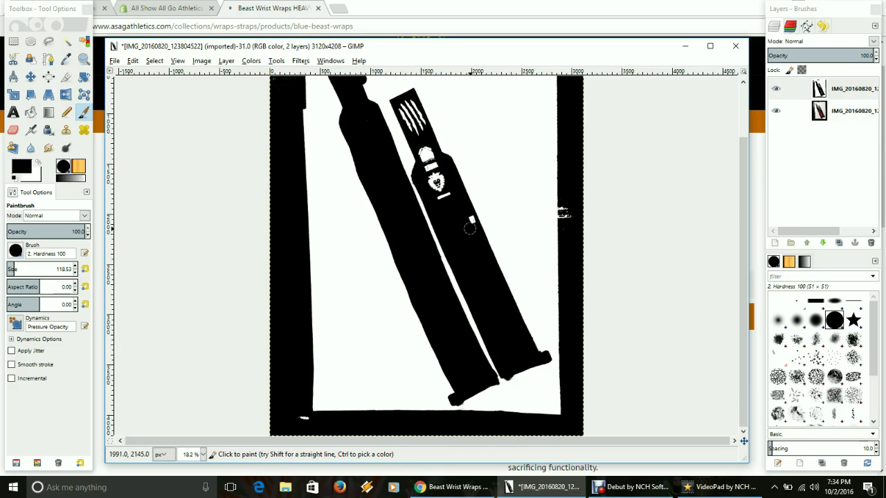
{"action": "left_click_drag", "start_coordinate": [468, 228], "coordinate": [471, 220]}
Undo the stroke spilling past the shorter wrap's edge and paint its claw marks, loop and lion logo solid black
{"action": "scroll", "coordinate": [444, 223], "scroll_direction": "up", "scroll_amount": 2}
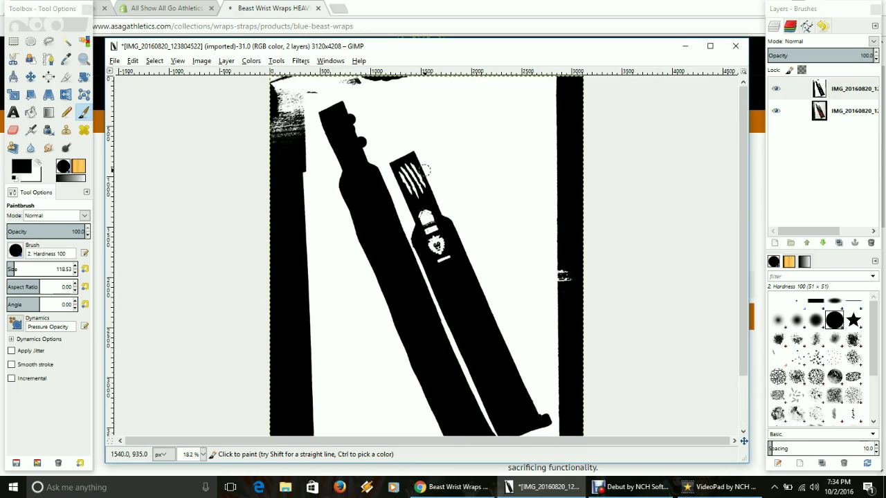
{"action": "left_click_drag", "start_coordinate": [417, 165], "coordinate": [421, 185]}
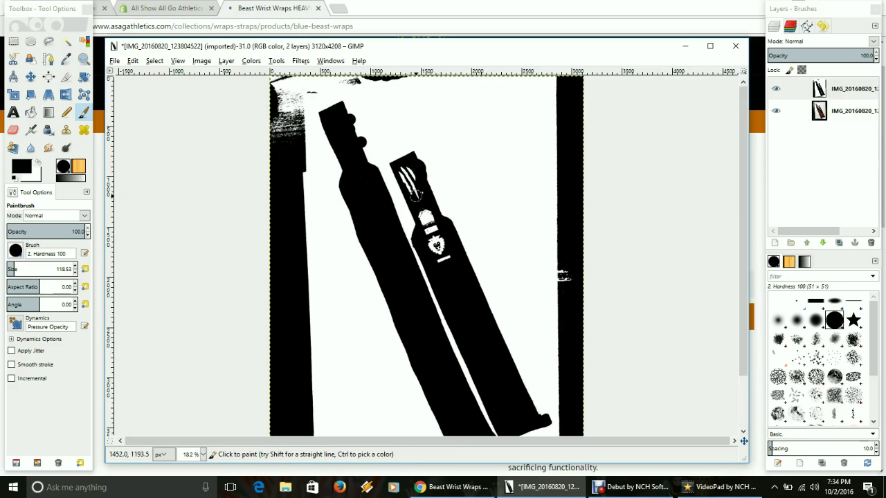
{"action": "key", "text": "ctrl+z"}
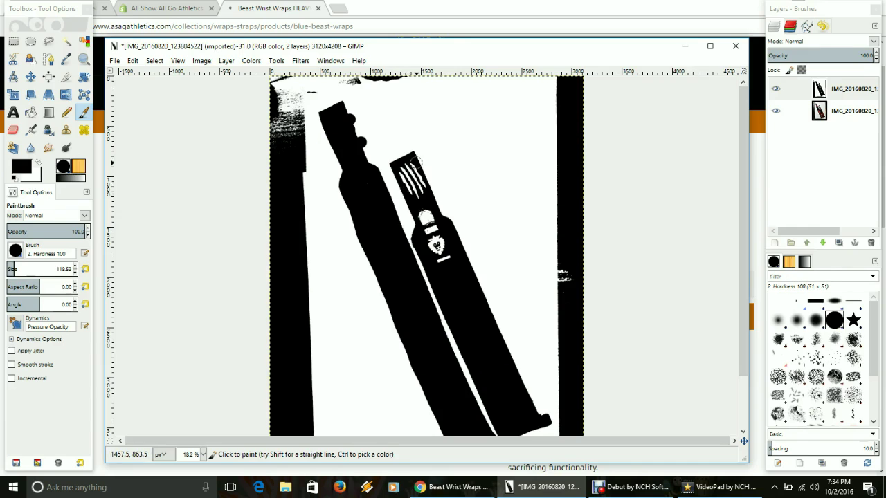
{"action": "mouse_move", "coordinate": [400, 169]}
{"action": "left_mouse_down"}
{"action": "mouse_move", "coordinate": [421, 197]}
{"action": "mouse_move", "coordinate": [415, 169]}
{"action": "mouse_move", "coordinate": [413, 193]}
{"action": "mouse_move", "coordinate": [406, 181]}
{"action": "mouse_move", "coordinate": [439, 249]}
{"action": "left_mouse_up"}
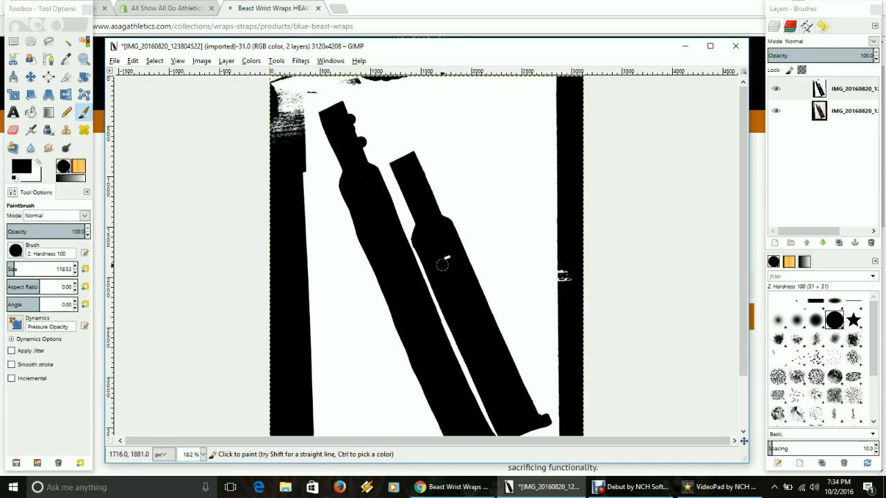
{"action": "left_click_drag", "start_coordinate": [442, 265], "coordinate": [445, 244]}
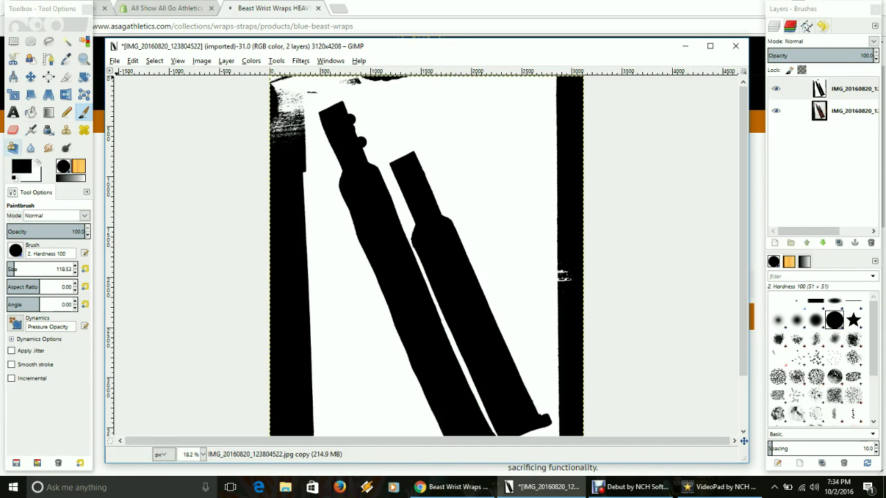
With a white paintbrush of size 387.17, paint over the dark background around both wraps, undoing the stroke that clips the longer wrap
{"action": "left_click", "coordinate": [38, 162]}
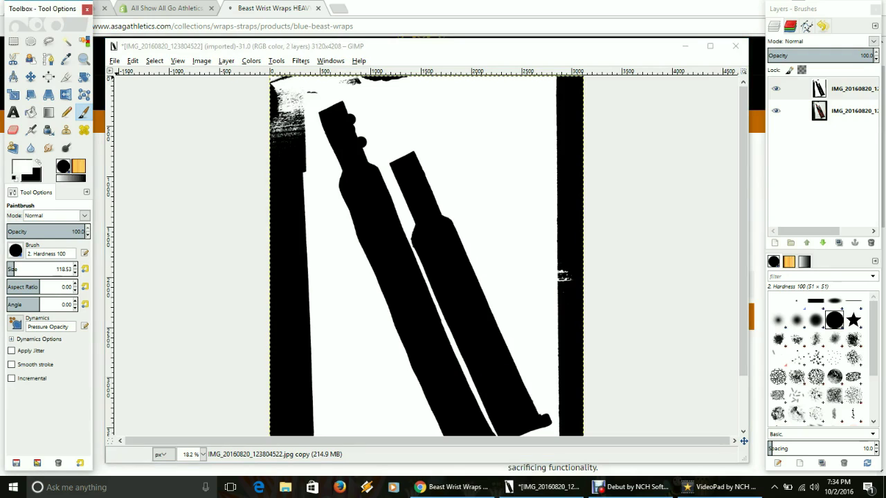
{"action": "left_click_drag", "start_coordinate": [14, 269], "coordinate": [37, 270]}
{"action": "mouse_move", "coordinate": [330, 320]}
{"action": "left_mouse_down"}
{"action": "mouse_move", "coordinate": [271, 306]}
{"action": "mouse_move", "coordinate": [291, 301]}
{"action": "mouse_move", "coordinate": [297, 309]}
{"action": "mouse_move", "coordinate": [273, 113]}
{"action": "mouse_move", "coordinate": [269, 143]}
{"action": "mouse_move", "coordinate": [289, 89]}
{"action": "mouse_move", "coordinate": [302, 186]}
{"action": "mouse_move", "coordinate": [287, 135]}
{"action": "mouse_move", "coordinate": [307, 83]}
{"action": "mouse_move", "coordinate": [466, 85]}
{"action": "left_mouse_up"}
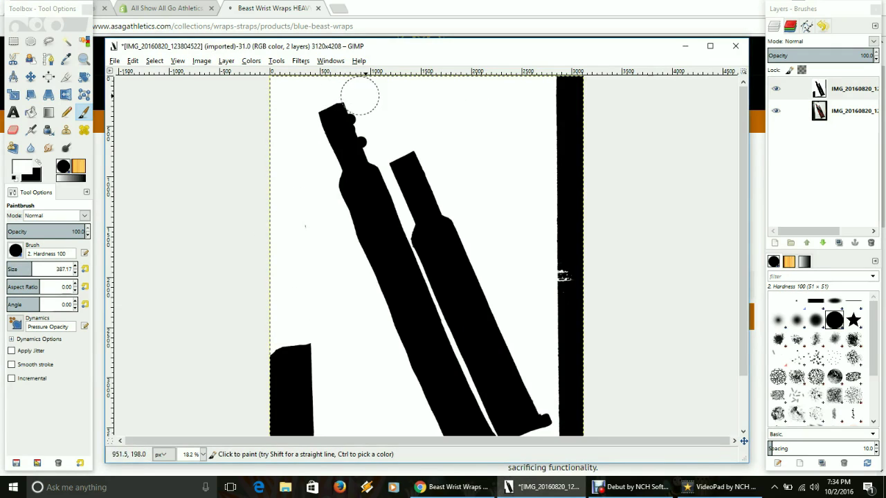
{"action": "key", "text": "ctrl+z"}
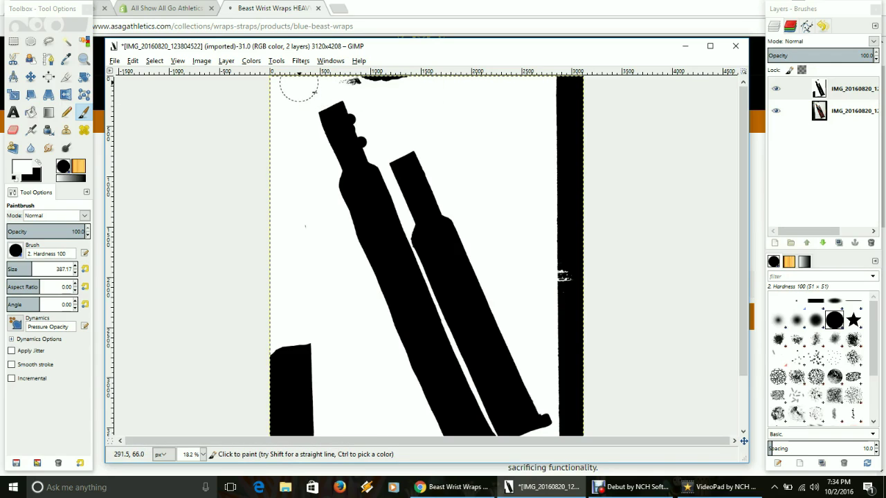
{"action": "mouse_move", "coordinate": [318, 86]}
{"action": "left_mouse_down"}
{"action": "mouse_move", "coordinate": [571, 83]}
{"action": "mouse_move", "coordinate": [563, 289]}
{"action": "mouse_move", "coordinate": [568, 328]}
{"action": "mouse_move", "coordinate": [579, 294]}
{"action": "mouse_move", "coordinate": [573, 267]}
{"action": "mouse_move", "coordinate": [582, 367]}
{"action": "mouse_move", "coordinate": [580, 390]}
{"action": "mouse_move", "coordinate": [573, 355]}
{"action": "mouse_move", "coordinate": [574, 413]}
{"action": "mouse_move", "coordinate": [538, 424]}
{"action": "mouse_move", "coordinate": [584, 427]}
{"action": "mouse_move", "coordinate": [287, 416]}
{"action": "mouse_move", "coordinate": [262, 276]}
{"action": "mouse_move", "coordinate": [294, 344]}
{"action": "mouse_move", "coordinate": [296, 285]}
{"action": "mouse_move", "coordinate": [304, 345]}
{"action": "mouse_move", "coordinate": [296, 308]}
{"action": "mouse_move", "coordinate": [276, 438]}
{"action": "mouse_move", "coordinate": [323, 447]}
{"action": "mouse_move", "coordinate": [261, 433]}
{"action": "mouse_move", "coordinate": [512, 427]}
{"action": "left_mouse_up"}
{"action": "scroll", "coordinate": [575, 295], "scroll_direction": "down", "scroll_amount": 2}
{"action": "scroll", "coordinate": [471, 374], "scroll_direction": "up", "scroll_amount": 3}
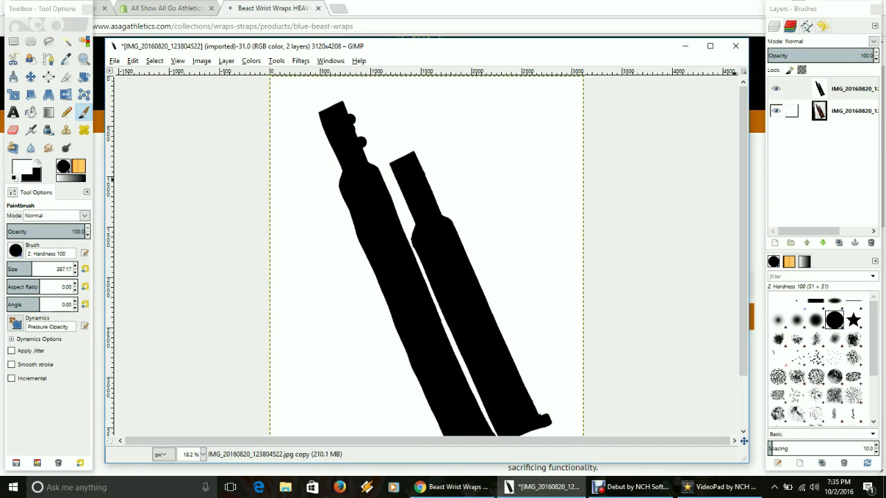
Add an alpha channel to the original photo layer beneath the threshold layer
{"action": "left_click", "coordinate": [820, 111]}
{"action": "right_click", "coordinate": [833, 109]}
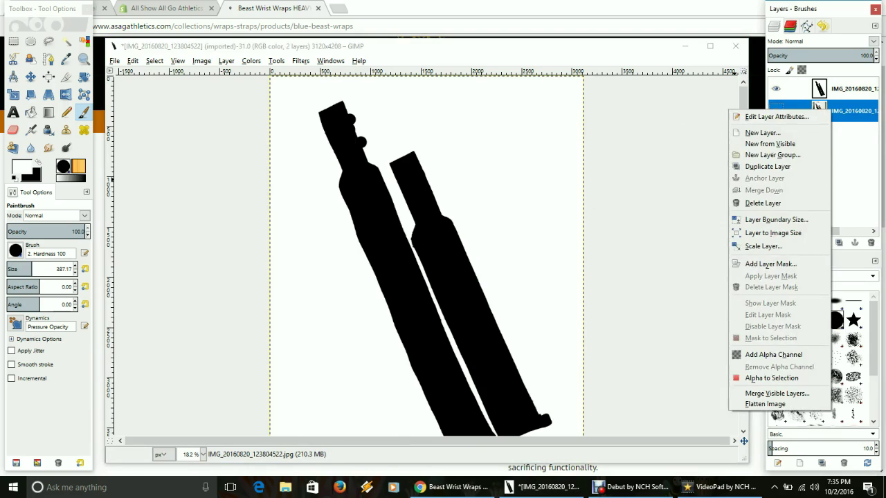
{"action": "left_click", "coordinate": [780, 354]}
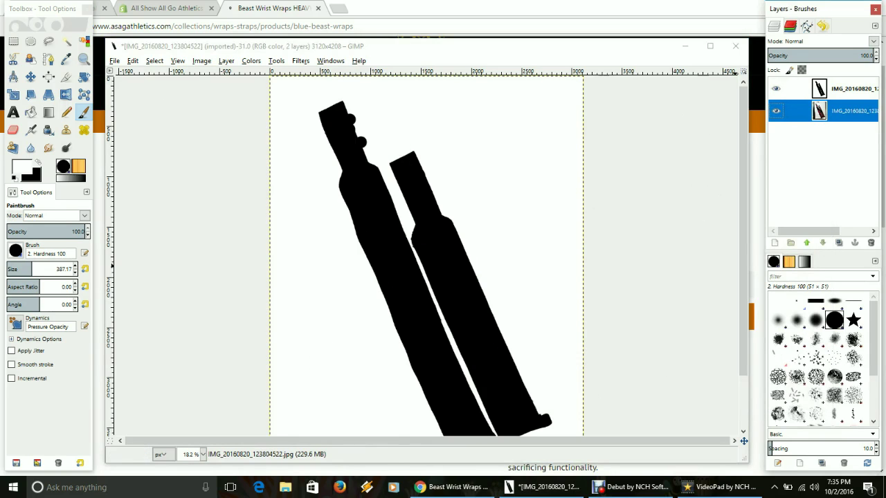
Select the white background of the threshold layer by color with a threshold of 15.0
{"action": "left_click", "coordinate": [832, 89]}
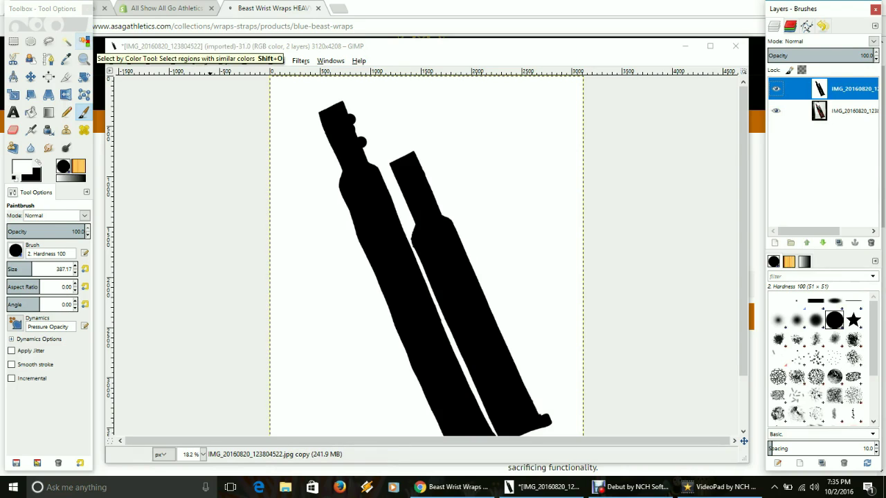
{"action": "left_click", "coordinate": [84, 42]}
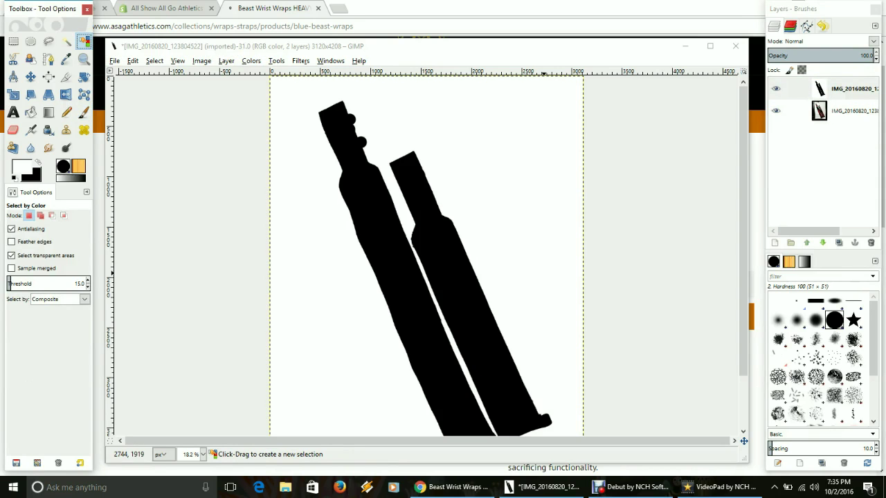
{"action": "left_click", "coordinate": [513, 176]}
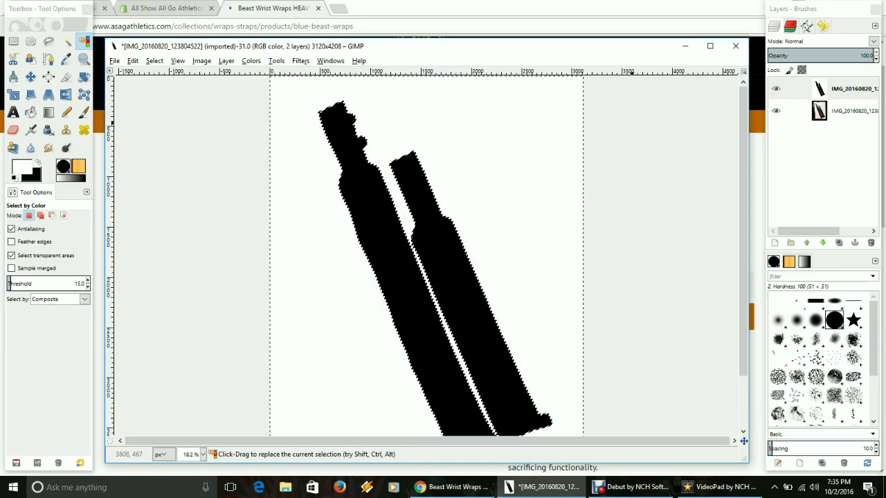
Delete the threshold layer while keeping the background selection active over the photo
{"action": "left_click", "coordinate": [796, 89]}
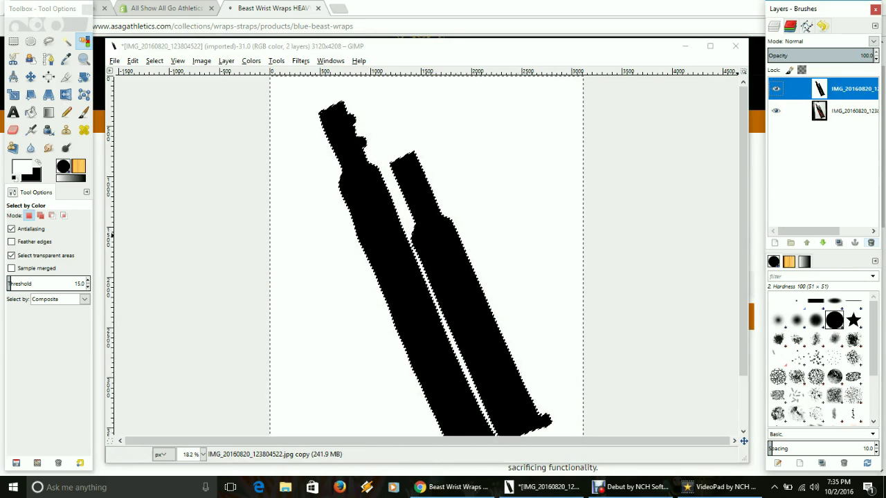
{"action": "left_click", "coordinate": [871, 243]}
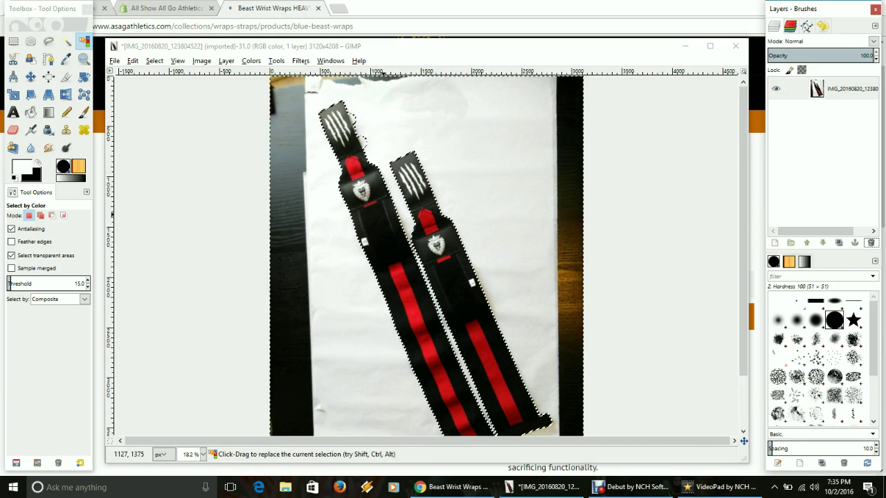
{"action": "scroll", "coordinate": [426, 277], "scroll_direction": "down", "scroll_amount": 3}
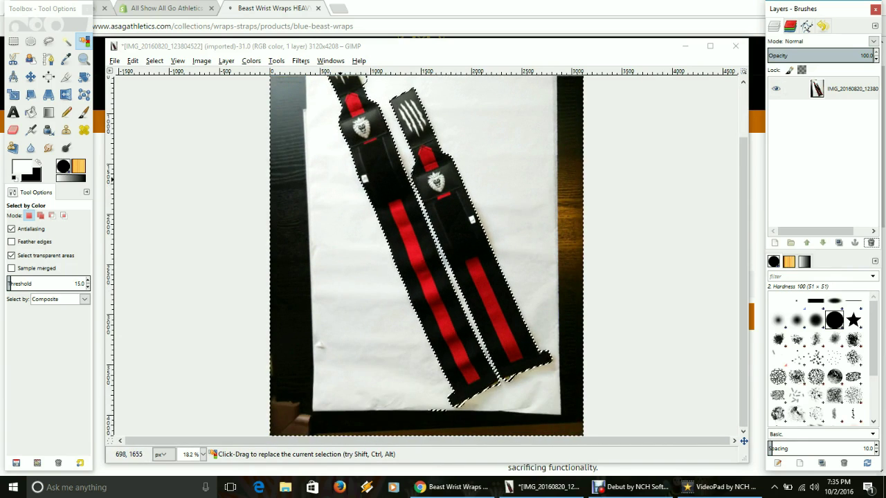
{"action": "scroll", "coordinate": [426, 277], "scroll_direction": "up", "scroll_amount": 3}
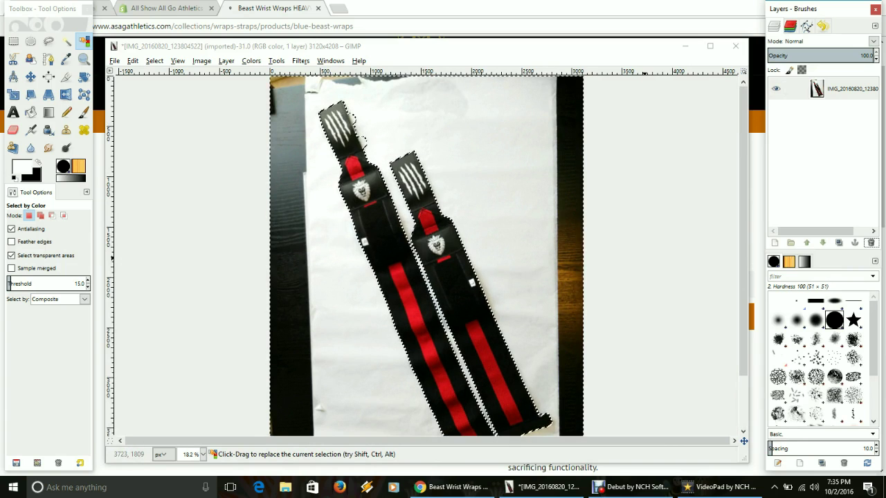
Erase the selected background from the photo layer to transparency and remove the selection
{"action": "key", "text": "Delete"}
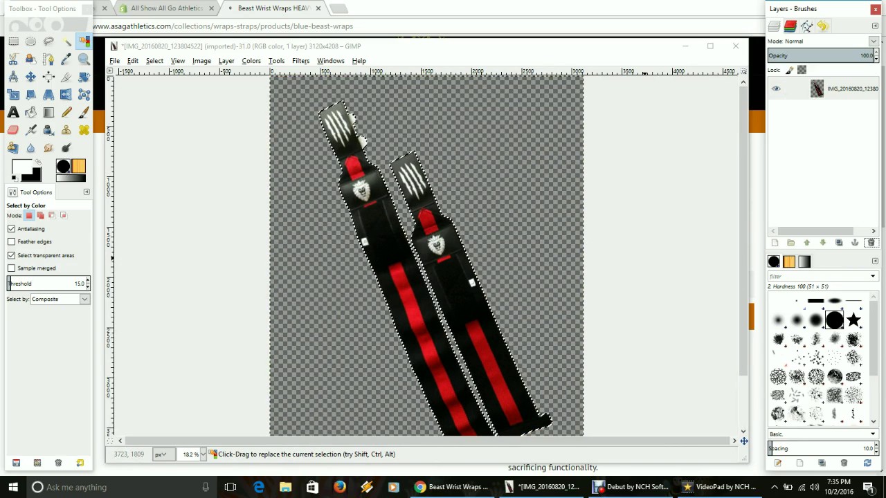
{"action": "scroll", "coordinate": [426, 256], "scroll_direction": "down", "scroll_amount": 3}
{"action": "scroll", "coordinate": [426, 256], "scroll_direction": "up", "scroll_amount": 3}
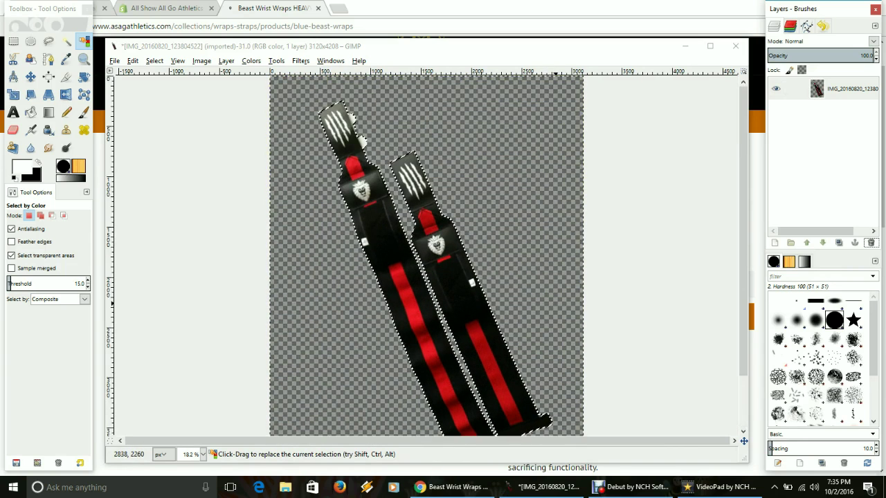
{"action": "left_click", "coordinate": [154, 61]}
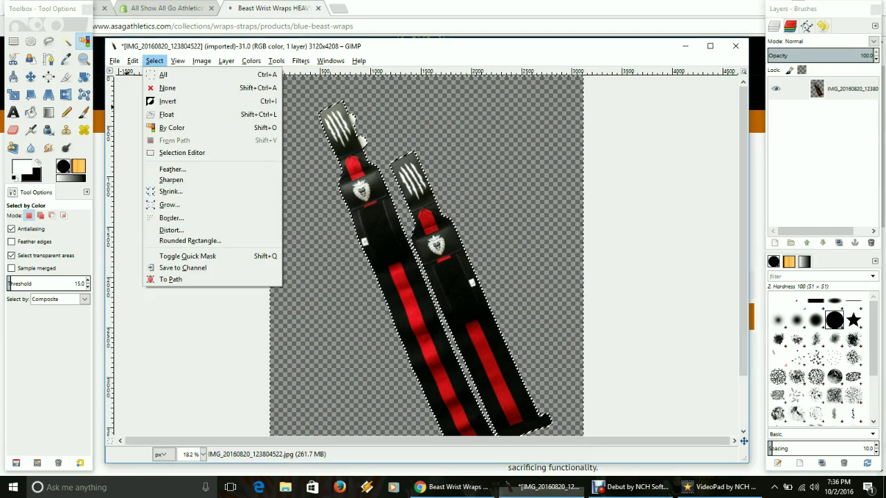
{"action": "left_click", "coordinate": [163, 88]}
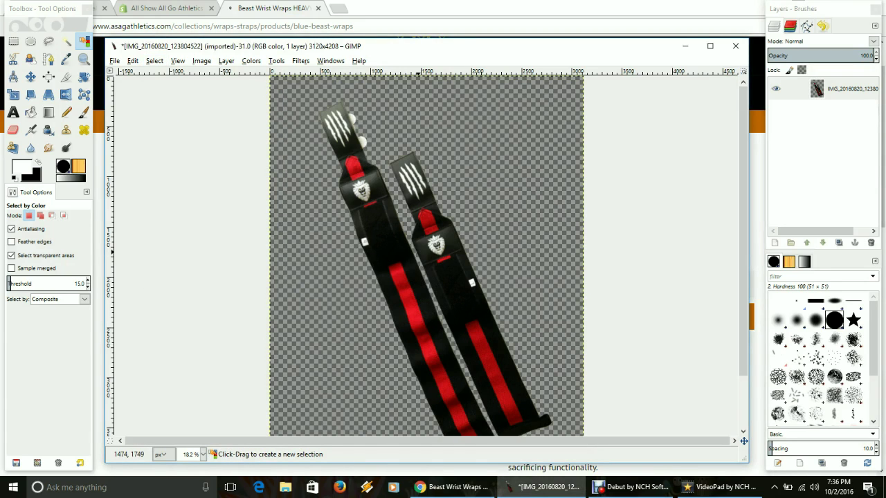
{"action": "scroll", "coordinate": [456, 296], "scroll_direction": "down", "scroll_amount": 3}
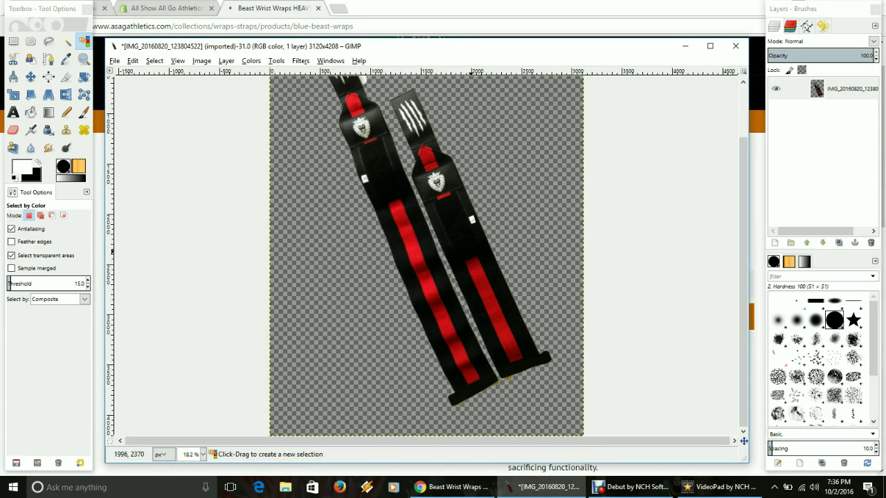
{"action": "scroll", "coordinate": [476, 252], "scroll_direction": "up", "scroll_amount": 3}
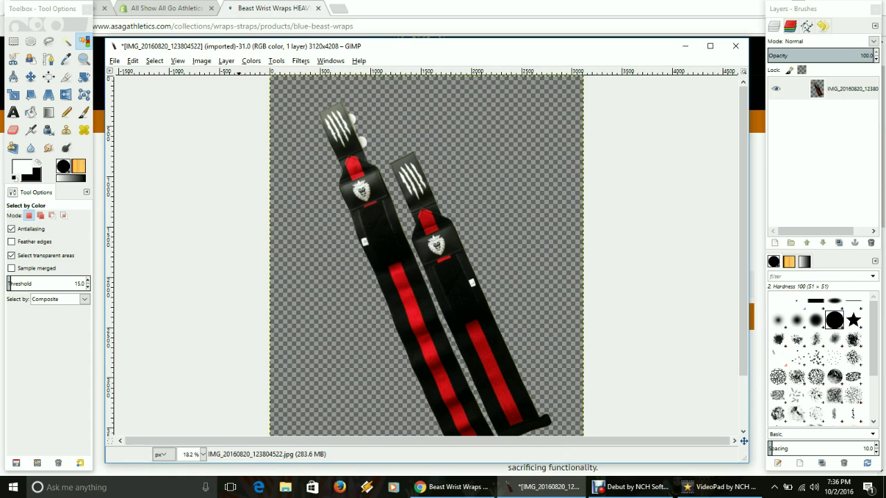
Create a 3120 x 4208 px layer filled with white and move it below the photo layer
{"action": "left_click", "coordinate": [227, 61]}
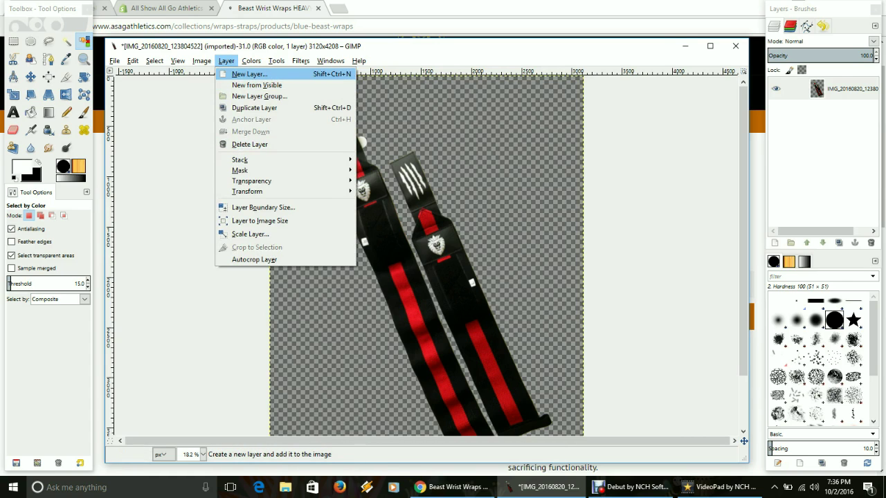
{"action": "left_click", "coordinate": [250, 73]}
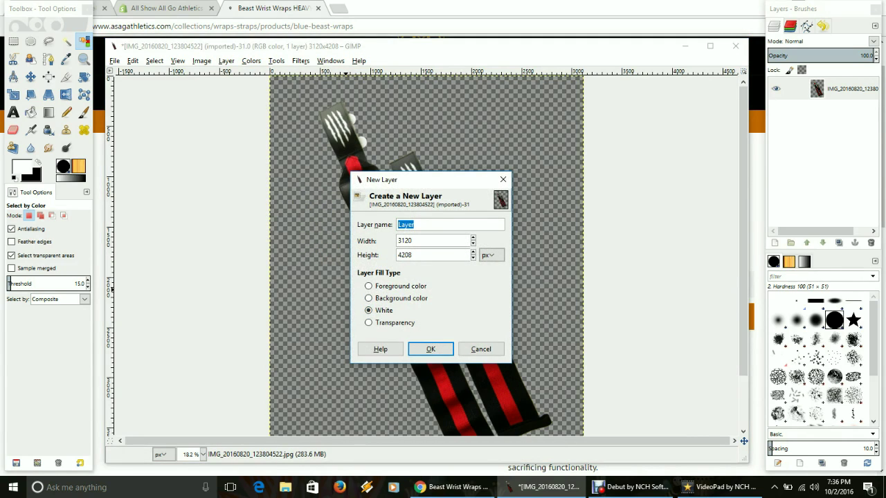
{"action": "left_click", "coordinate": [430, 350]}
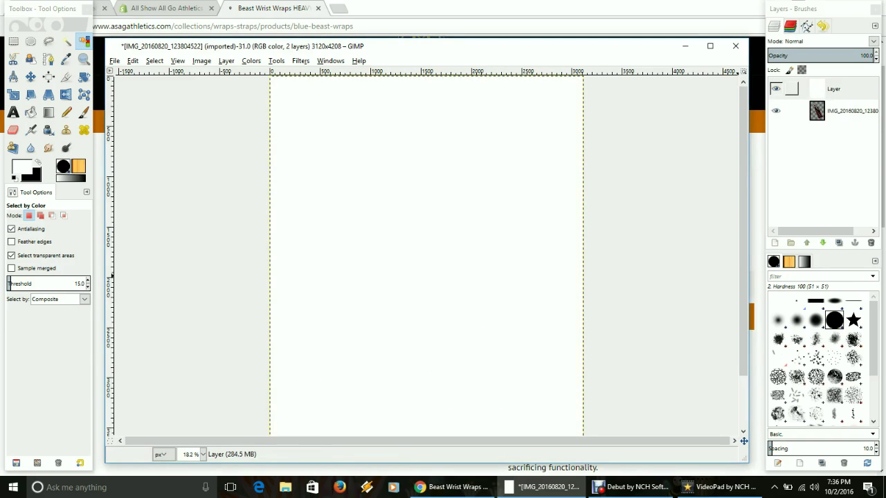
{"action": "left_click", "coordinate": [822, 243]}
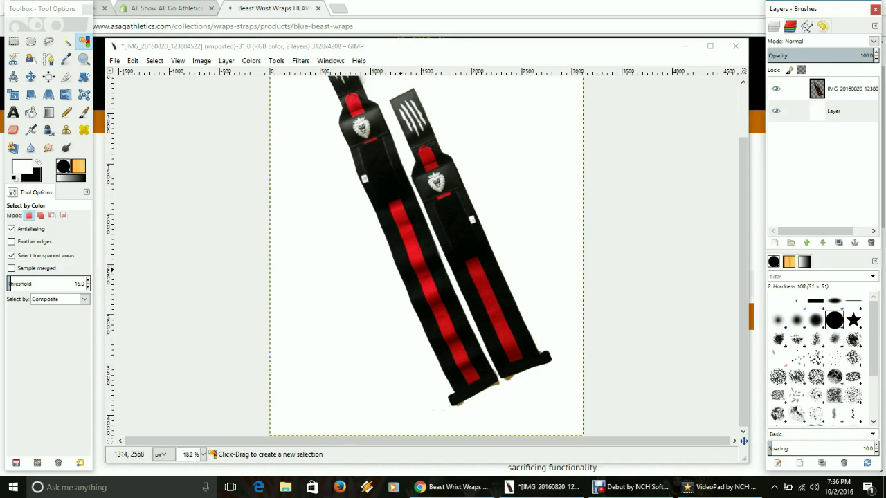
On the photo layer, paint over the pale leftover bumps beside the longer wrap's claw-mark end with a white paintbrush of size 68.16
{"action": "scroll", "coordinate": [457, 229], "scroll_direction": "up", "scroll_amount": 3}
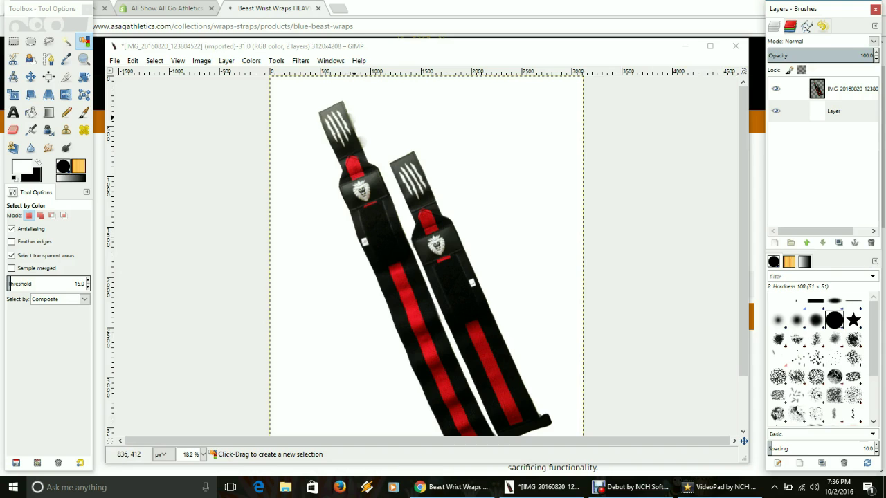
{"action": "scroll", "coordinate": [362, 135], "scroll_direction": "up", "scroll_amount": 5}
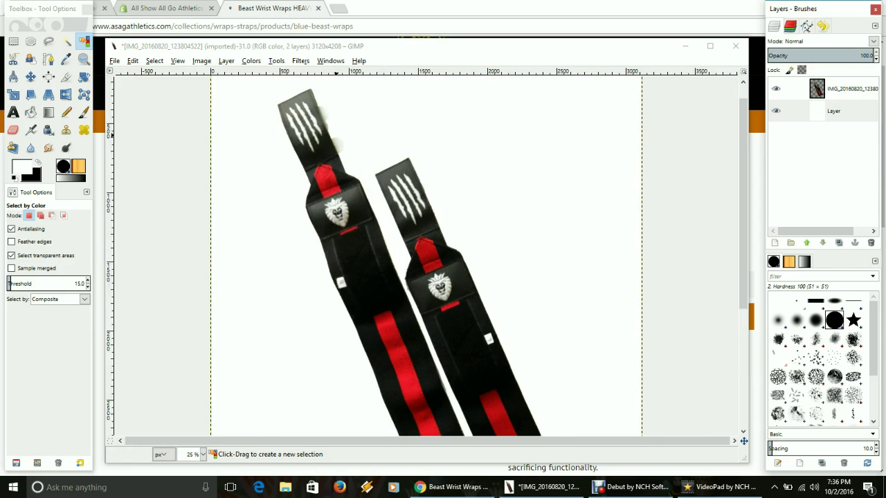
{"action": "scroll", "coordinate": [361, 135], "scroll_direction": "up", "scroll_amount": 4}
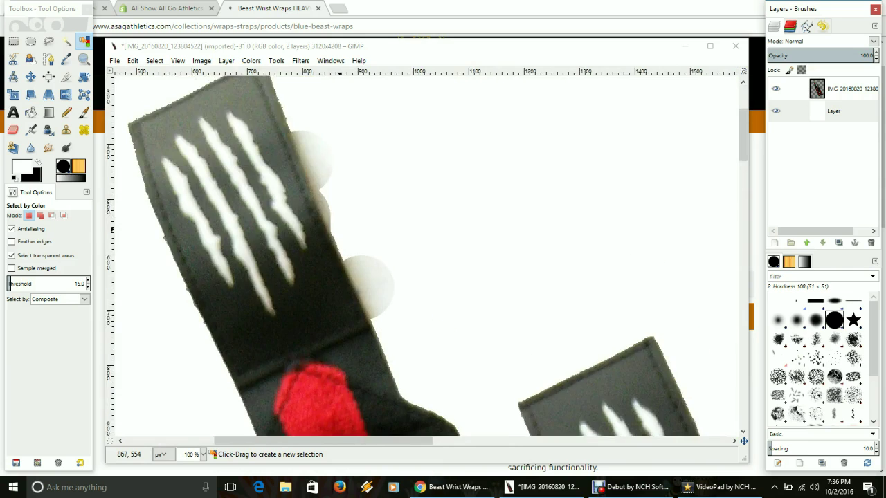
{"action": "scroll", "coordinate": [335, 202], "scroll_direction": "down", "scroll_amount": 3}
{"action": "scroll", "coordinate": [346, 228], "scroll_direction": "up", "scroll_amount": 3}
{"action": "scroll", "coordinate": [350, 228], "scroll_direction": "down", "scroll_amount": 3}
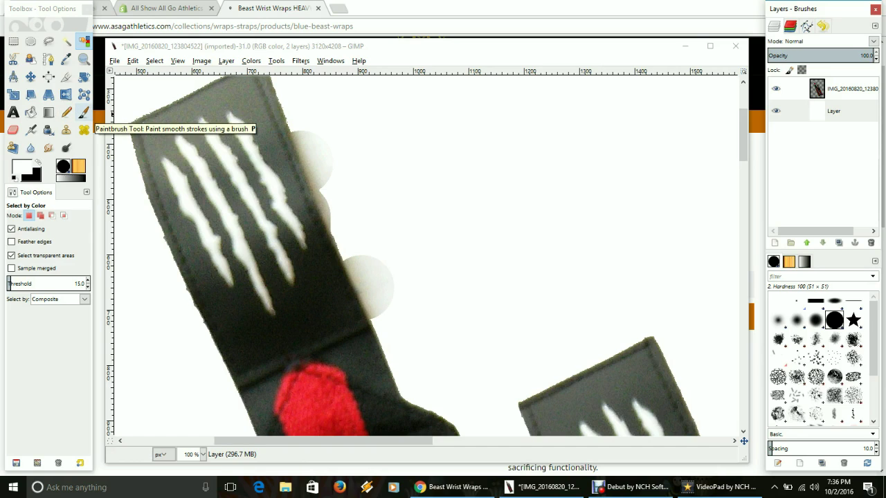
{"action": "left_click", "coordinate": [83, 112]}
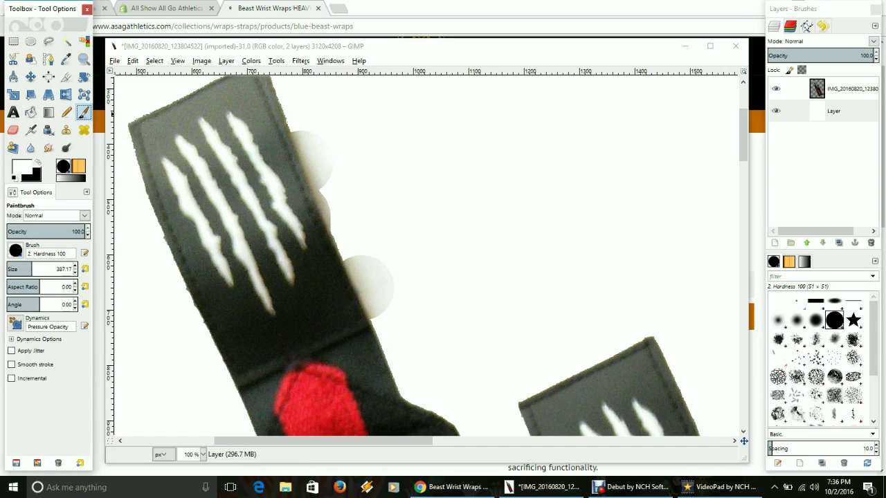
{"action": "left_click_drag", "start_coordinate": [56, 272], "coordinate": [11, 270]}
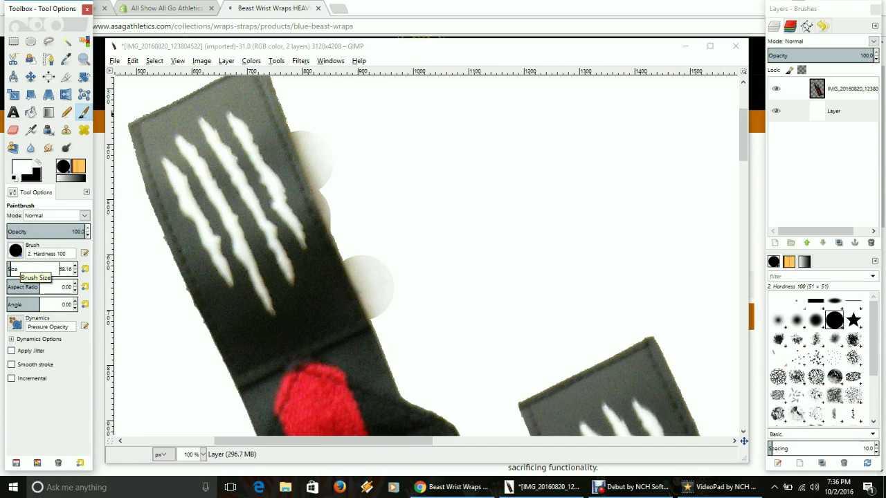
{"action": "left_click", "coordinate": [321, 139]}
{"action": "left_click", "coordinate": [831, 88]}
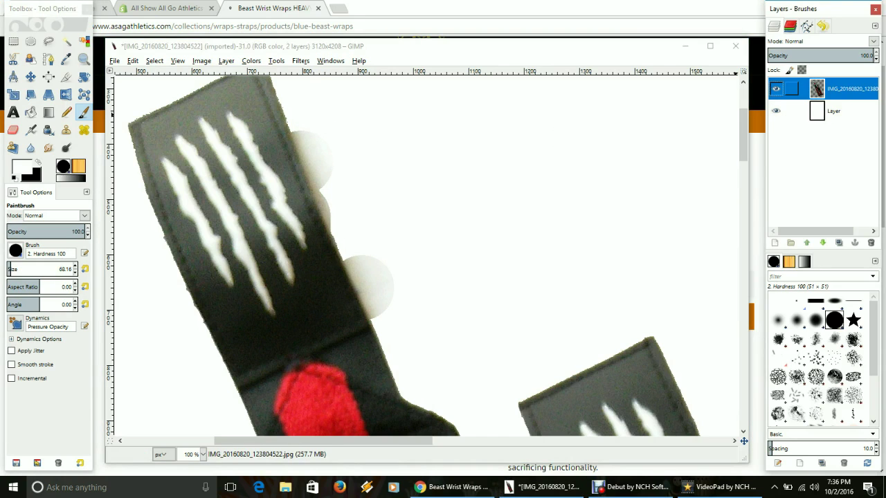
{"action": "mouse_move", "coordinate": [315, 125]}
{"action": "left_mouse_down"}
{"action": "mouse_move", "coordinate": [345, 202]}
{"action": "mouse_move", "coordinate": [324, 150]}
{"action": "left_mouse_up"}
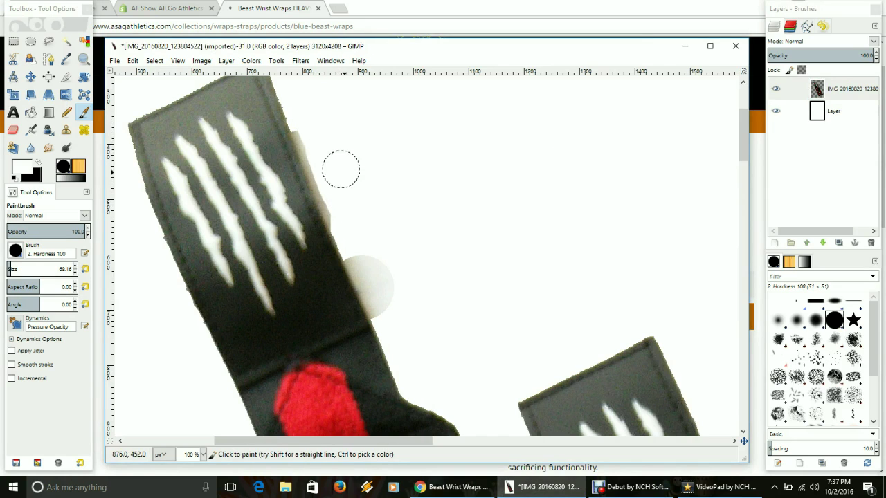
{"action": "mouse_move", "coordinate": [371, 232]}
{"action": "left_mouse_down"}
{"action": "mouse_move", "coordinate": [403, 309]}
{"action": "mouse_move", "coordinate": [368, 243]}
{"action": "left_mouse_up"}
With Free Select, outline the pale leftover bumps along the right edge of the longer wrap's claw-mark end, following the strap edge closely
{"action": "scroll", "coordinate": [374, 271], "scroll_direction": "down", "scroll_amount": 2, "text": "ctrl"}
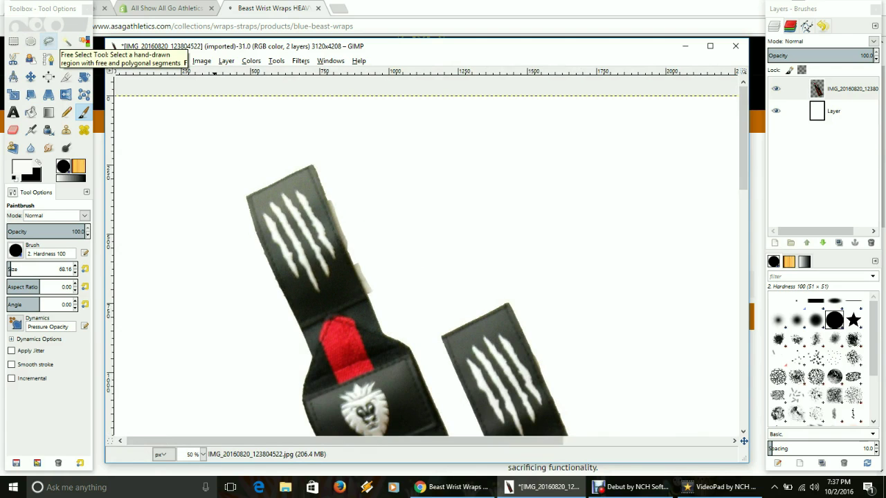
{"action": "left_click", "coordinate": [48, 41]}
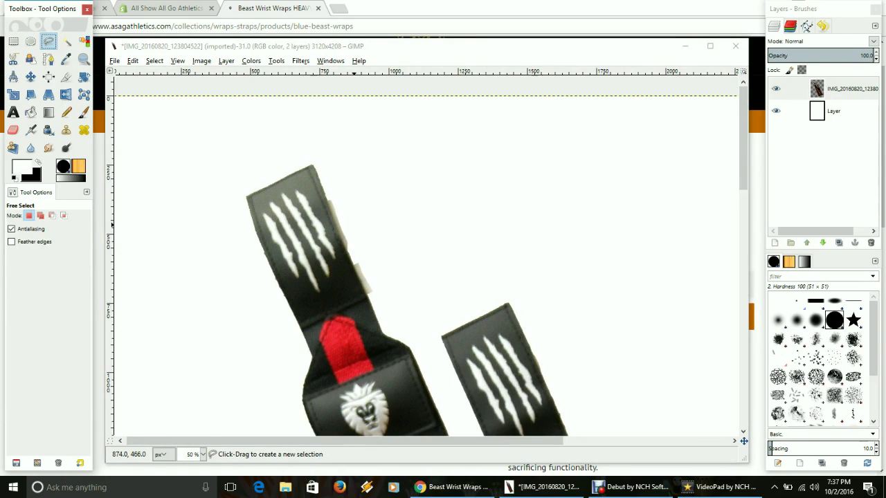
{"action": "scroll", "coordinate": [353, 225], "scroll_direction": "up", "scroll_amount": 3}
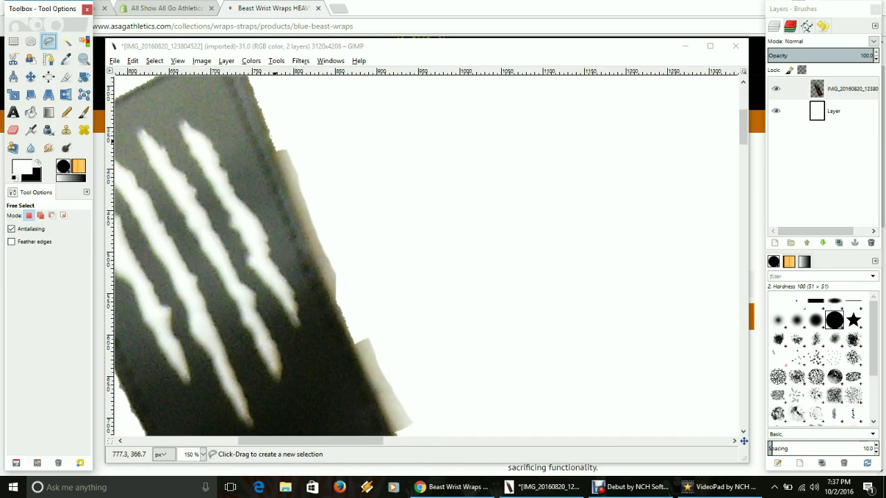
{"action": "left_click", "coordinate": [273, 141]}
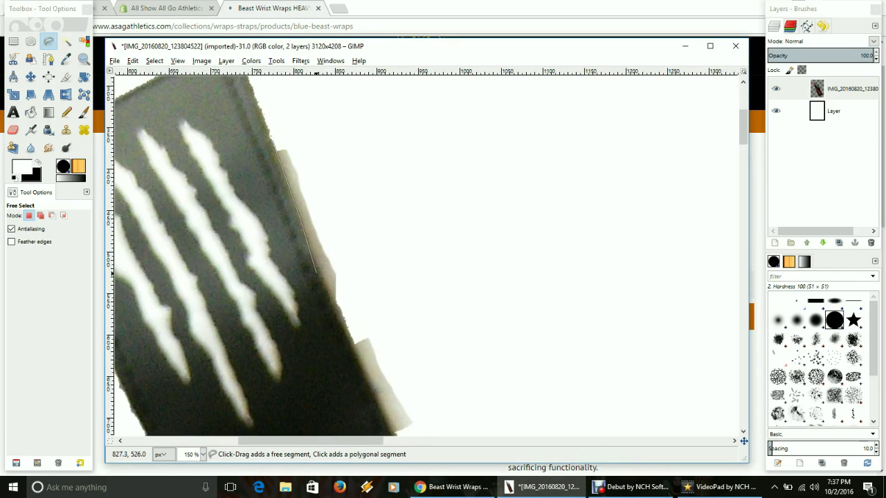
{"action": "left_click", "coordinate": [325, 277]}
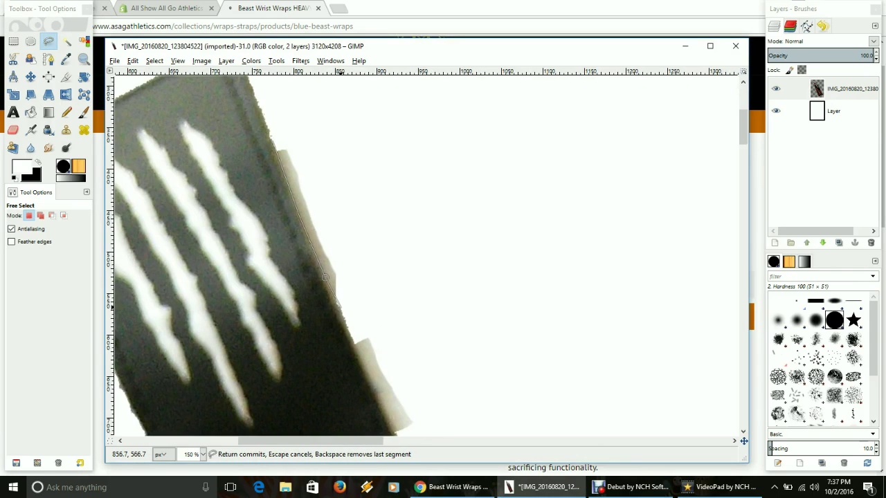
{"action": "left_click", "coordinate": [340, 308]}
{"action": "left_click", "coordinate": [355, 345]}
{"action": "left_click", "coordinate": [387, 414]}
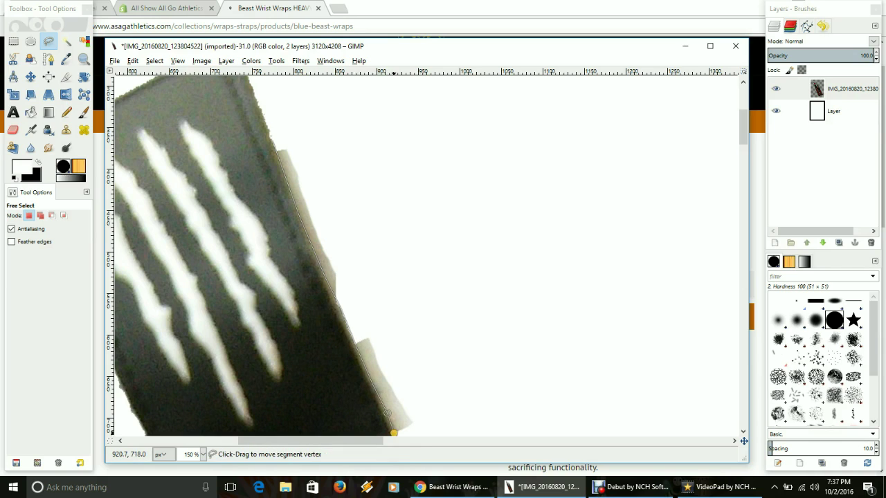
{"action": "left_click", "coordinate": [393, 432]}
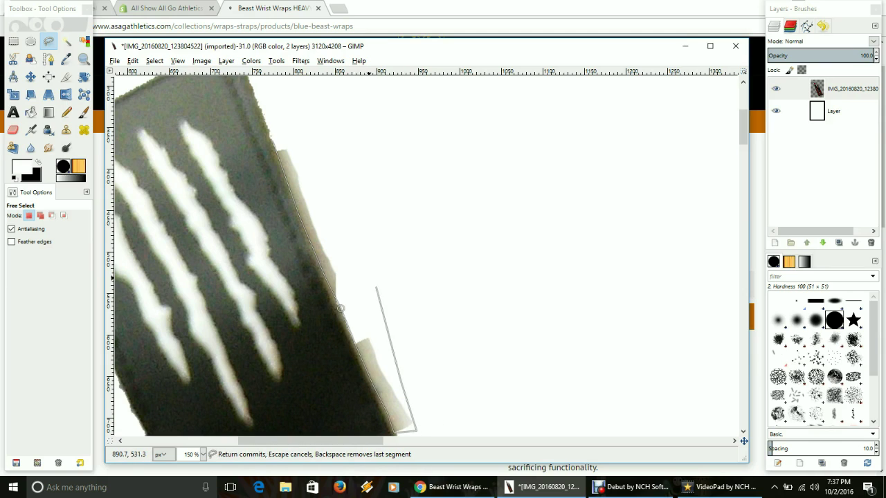
{"action": "left_click", "coordinate": [362, 272]}
{"action": "left_click", "coordinate": [317, 183]}
{"action": "left_click", "coordinate": [286, 133]}
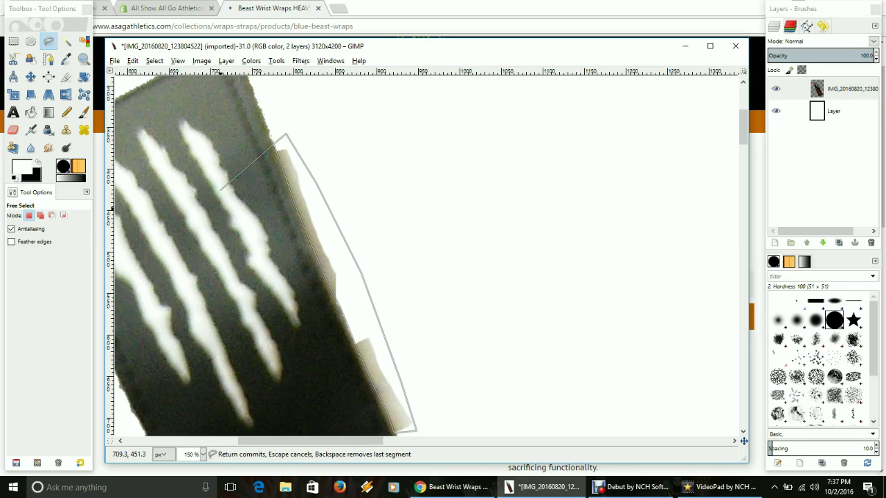
{"action": "left_click", "coordinate": [274, 142]}
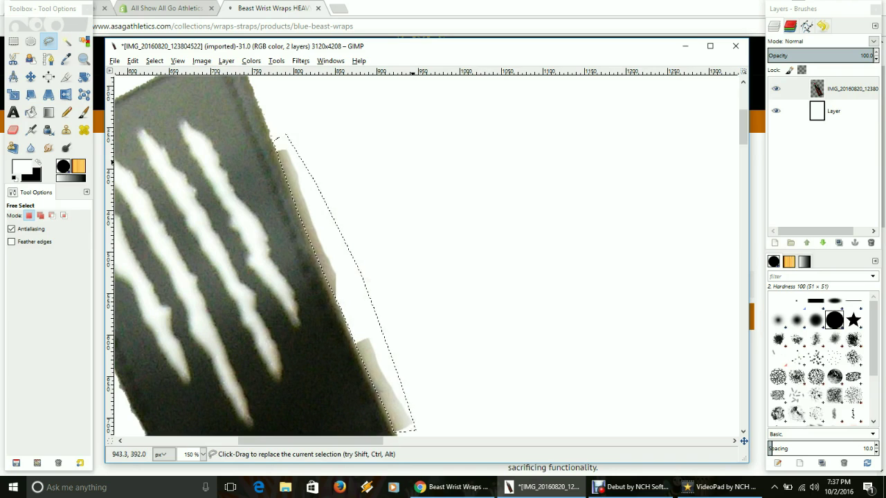
Erase the outlined bumps from the photo layer and remove the selection
{"action": "key", "text": "Delete"}
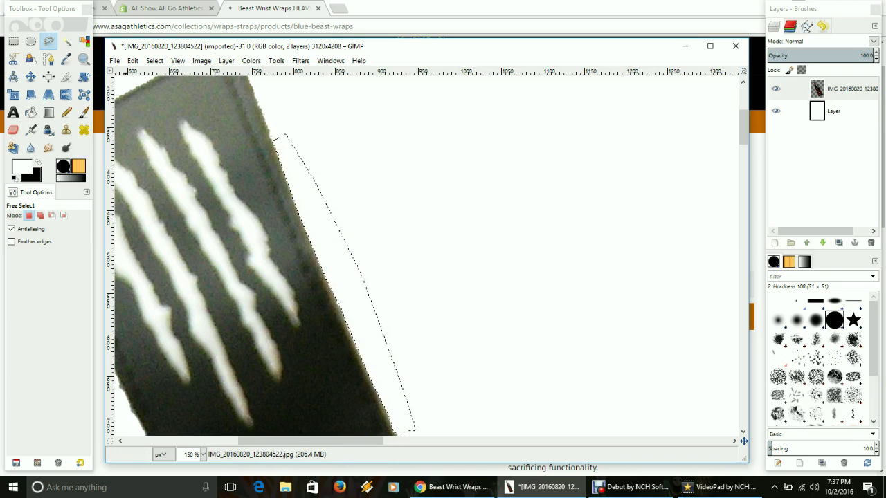
{"action": "left_click", "coordinate": [155, 60]}
{"action": "left_click", "coordinate": [168, 88]}
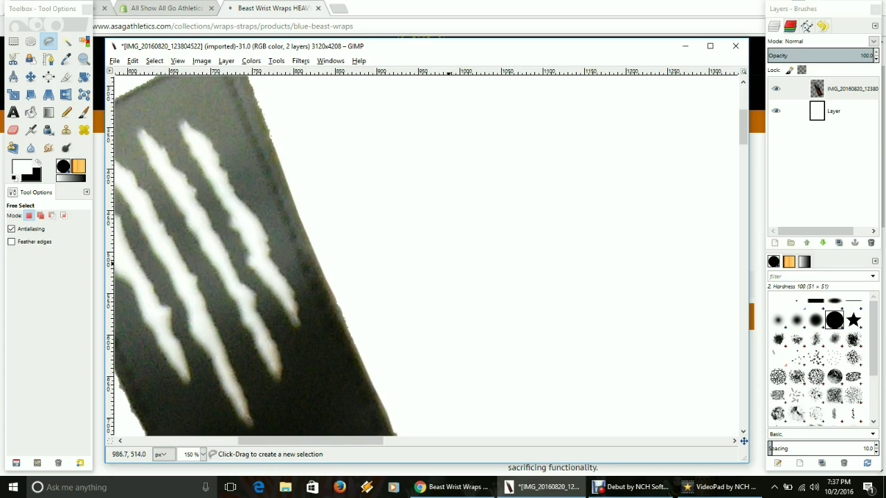
Examine the cleaned claw-mark edge up close, and both full wraps from a distance, for remaining background fragments
{"action": "scroll", "coordinate": [299, 245], "scroll_direction": "down", "scroll_amount": 3}
{"action": "scroll", "coordinate": [299, 245], "scroll_direction": "up", "scroll_amount": 5}
{"action": "scroll", "coordinate": [299, 246], "scroll_direction": "down", "scroll_amount": 3}
{"action": "key", "text": "ctrl"}
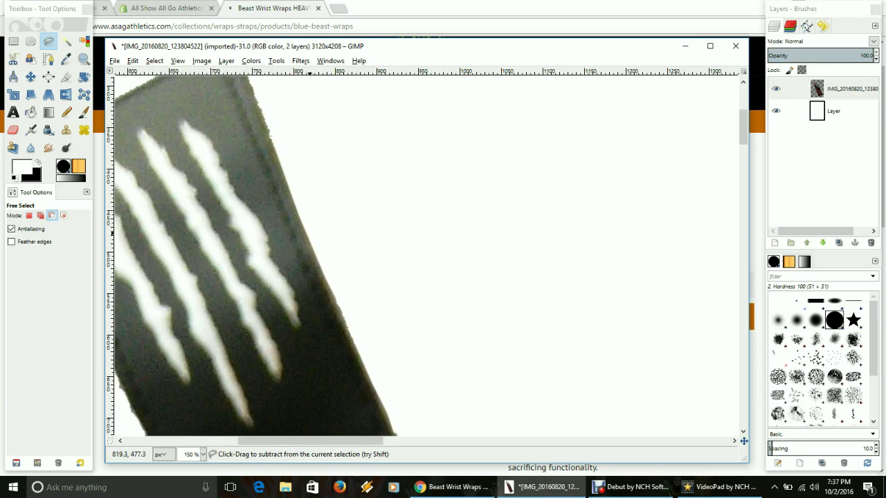
{"action": "scroll", "coordinate": [277, 138], "scroll_direction": "up", "scroll_amount": 1}
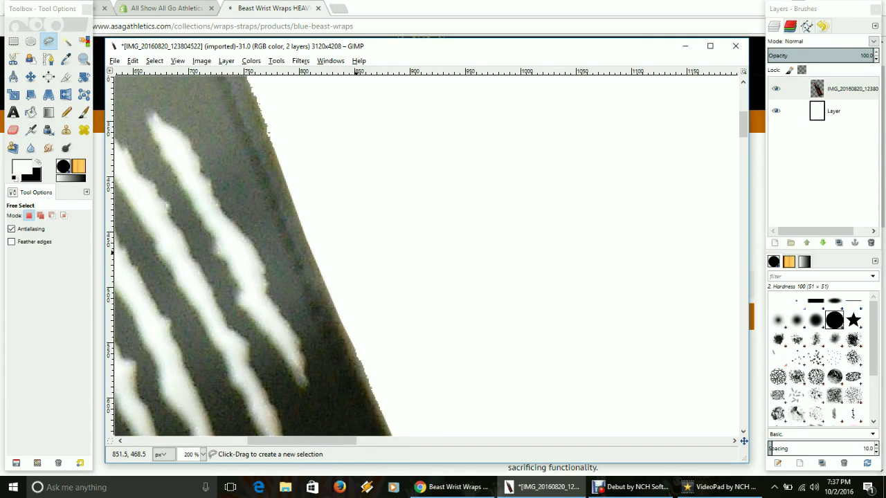
{"action": "scroll", "coordinate": [355, 253], "scroll_direction": "down", "scroll_amount": 2}
{"action": "scroll", "coordinate": [361, 252], "scroll_direction": "down", "scroll_amount": 1}
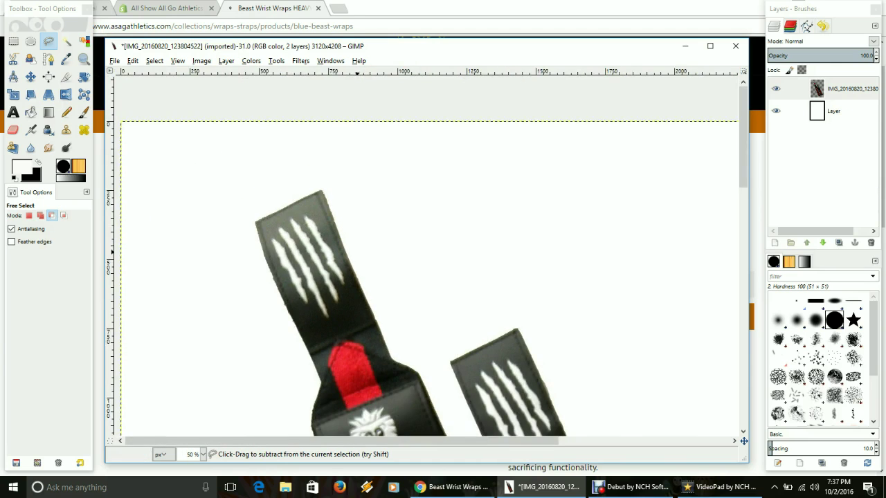
{"action": "key", "text": "minus"}
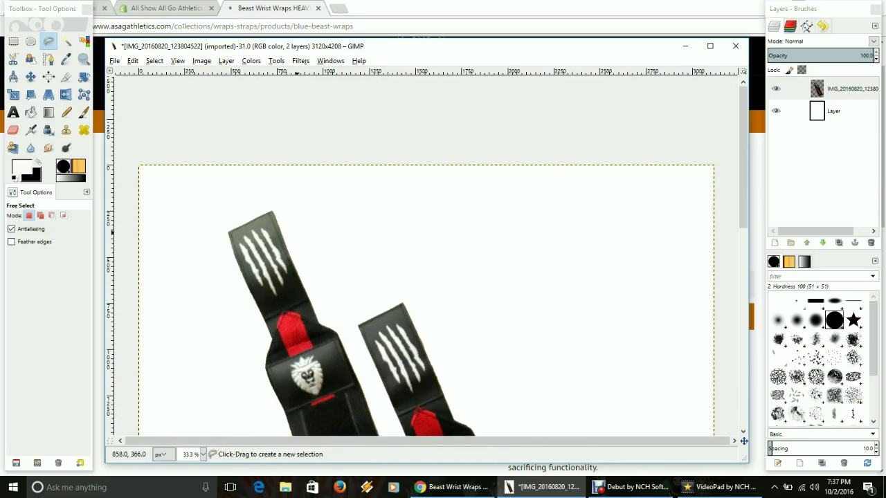
{"action": "scroll", "coordinate": [338, 250], "scroll_direction": "down", "scroll_amount": 2, "text": "ctrl"}
{"action": "scroll", "coordinate": [426, 257], "scroll_direction": "down", "scroll_amount": 5}
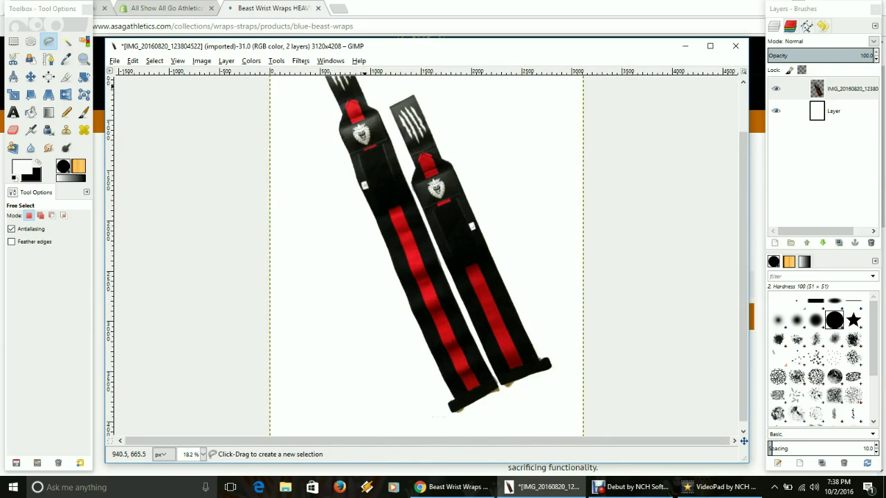
{"action": "scroll", "coordinate": [384, 261], "scroll_direction": "up", "scroll_amount": 2}
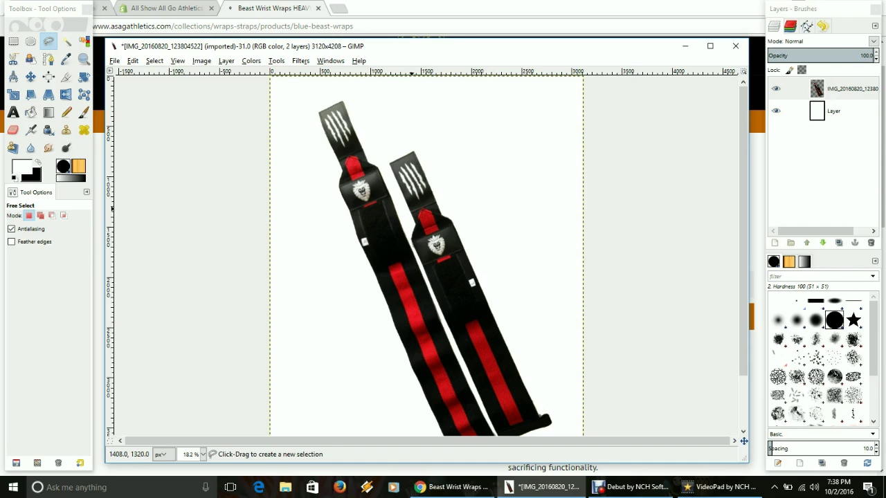
Outline the grey fringe beside the shorter wrap's lion patch, in the gap between the wraps, and erase it
{"action": "scroll", "coordinate": [419, 231], "scroll_direction": "up", "scroll_amount": 5, "text": "ctrl"}
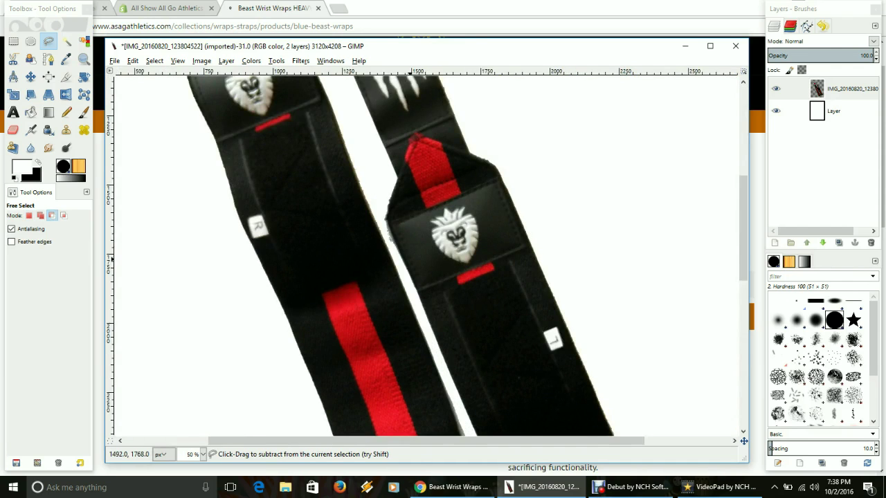
{"action": "scroll", "coordinate": [387, 228], "scroll_direction": "up", "scroll_amount": 3, "text": "ctrl"}
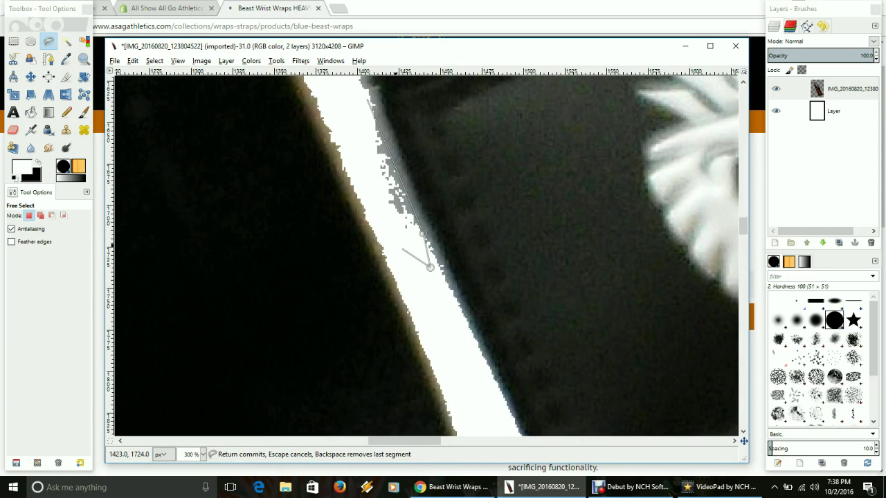
{"action": "left_click", "coordinate": [389, 239]}
{"action": "left_click", "coordinate": [356, 122]}
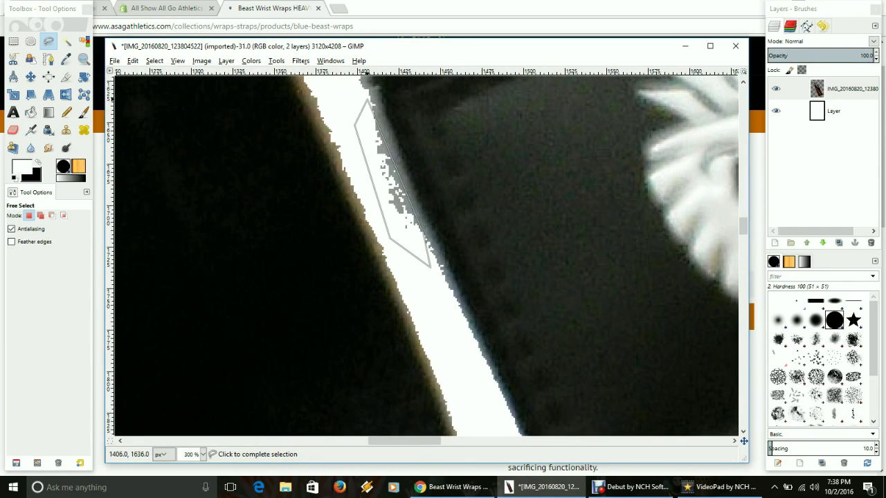
{"action": "left_click", "coordinate": [367, 100]}
{"action": "key", "text": "Delete"}
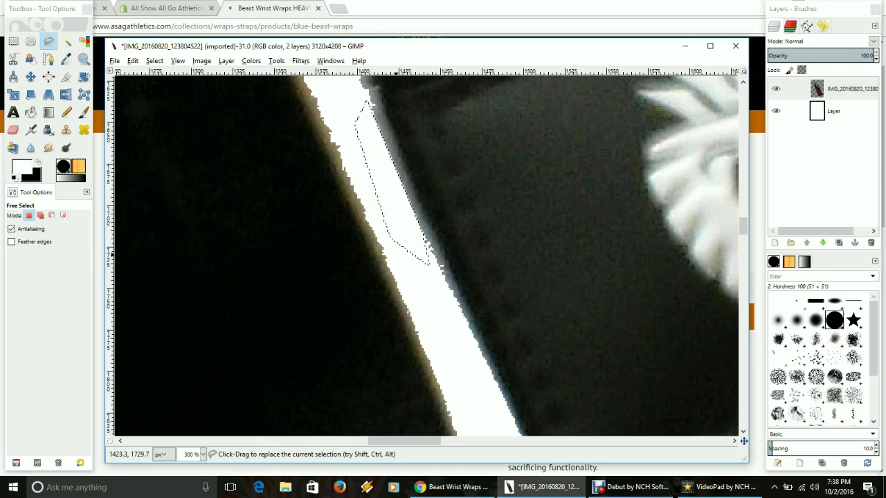
Enclose the stray line of specks below the longer wrap's hem in a four-sided free selection and erase it
{"action": "scroll", "coordinate": [406, 267], "scroll_direction": "down", "scroll_amount": 3, "text": "ctrl"}
{"action": "scroll", "coordinate": [498, 287], "scroll_direction": "down", "scroll_amount": 8}
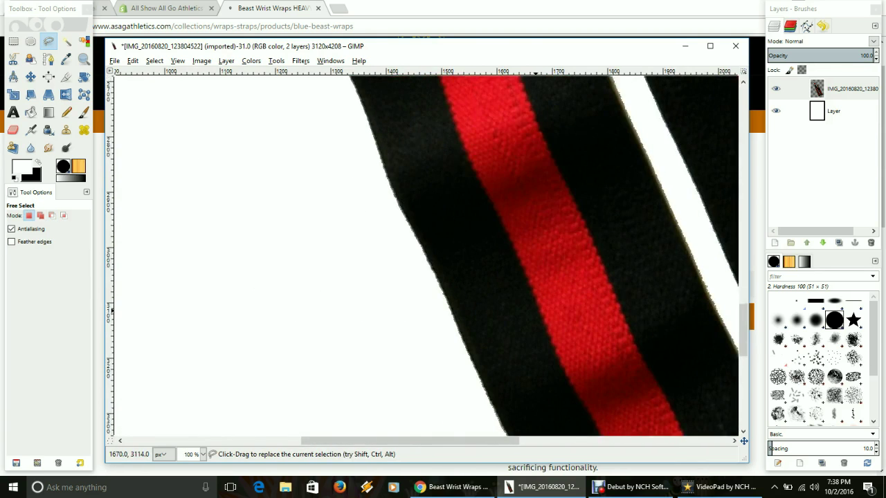
{"action": "scroll", "coordinate": [111, 365], "scroll_direction": "down", "scroll_amount": 5}
{"action": "scroll", "coordinate": [111, 365], "scroll_direction": "right", "scroll_amount": 5}
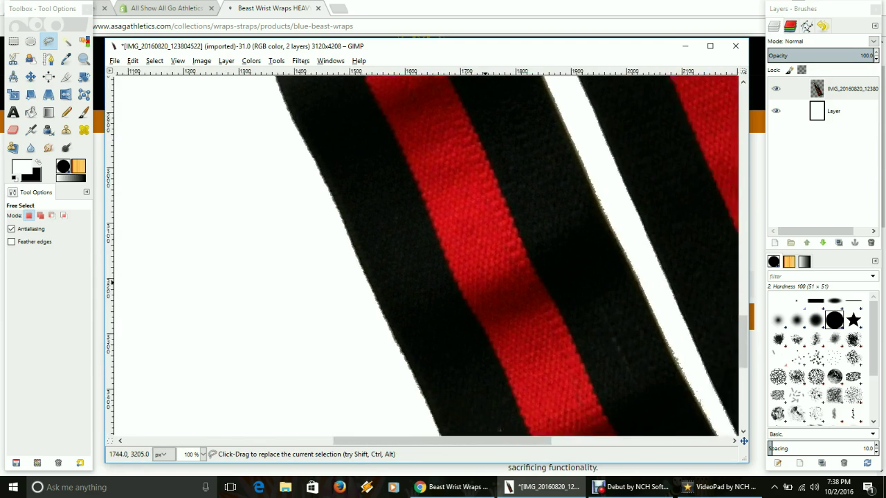
{"action": "scroll", "coordinate": [111, 296], "scroll_direction": "down", "scroll_amount": 5}
{"action": "scroll", "coordinate": [111, 295], "scroll_direction": "right", "scroll_amount": 2}
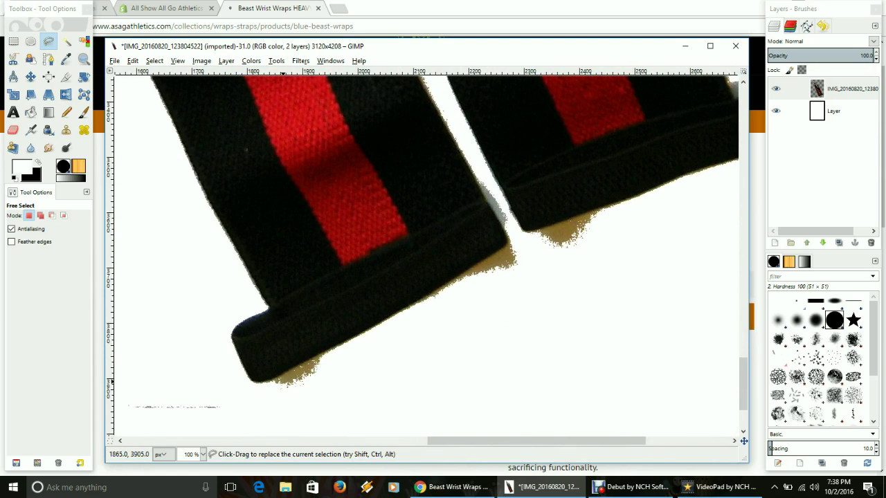
{"action": "scroll", "coordinate": [110, 381], "scroll_direction": "down", "scroll_amount": 3}
{"action": "left_click", "coordinate": [235, 304]}
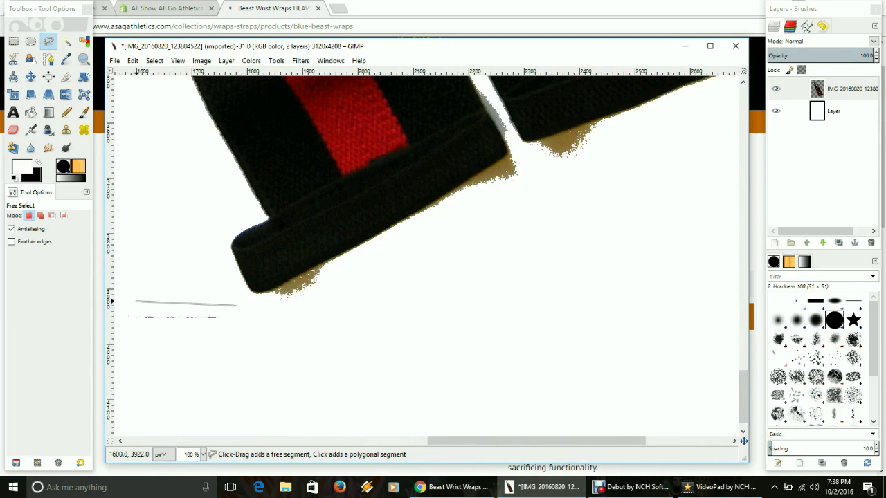
{"action": "left_click", "coordinate": [124, 325]}
{"action": "left_click", "coordinate": [228, 327]}
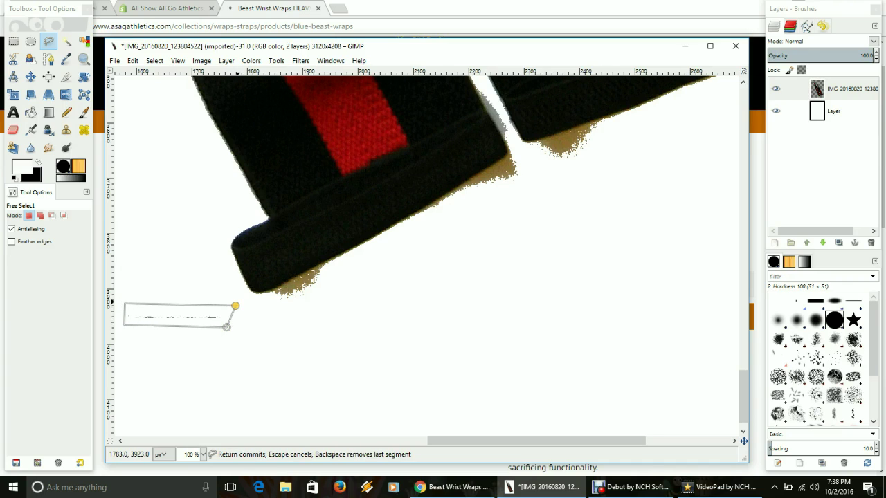
{"action": "left_click", "coordinate": [236, 306]}
{"action": "key", "text": "Return"}
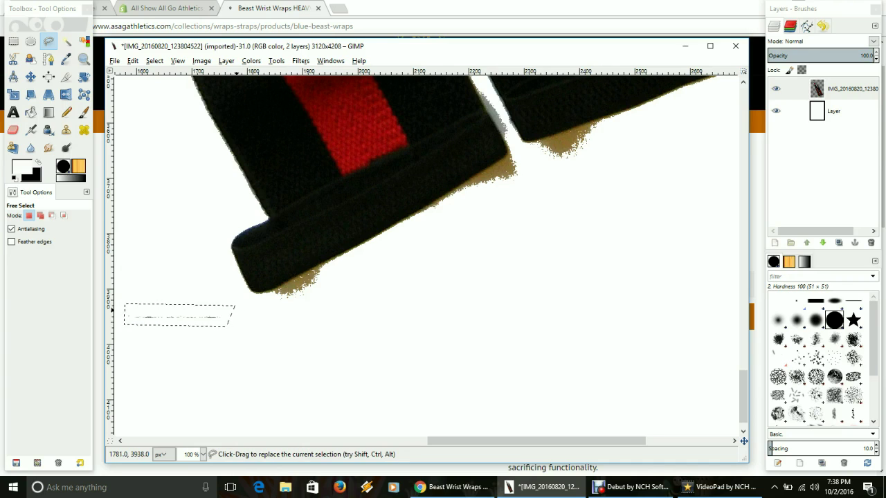
Outline the tan remnant under the lower-left corner of the longer wrap's hem and erase it
{"action": "left_click", "coordinate": [269, 293]}
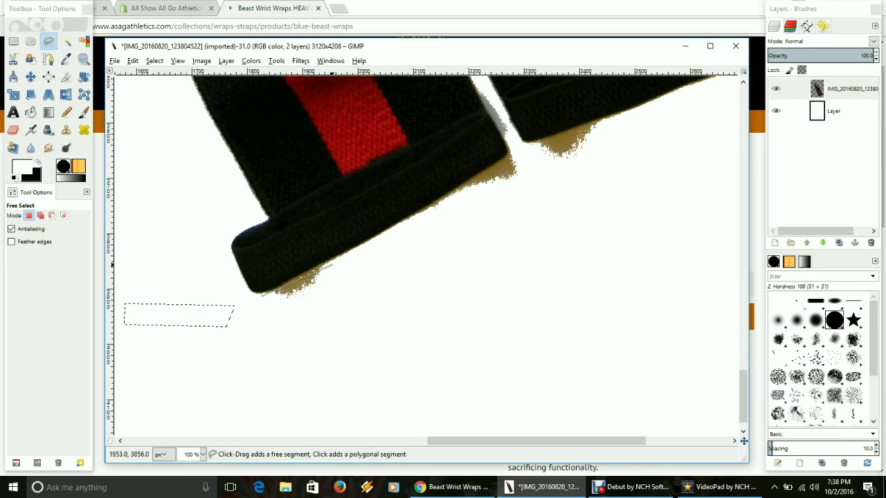
{"action": "left_click", "coordinate": [345, 256]}
{"action": "left_click", "coordinate": [334, 281]}
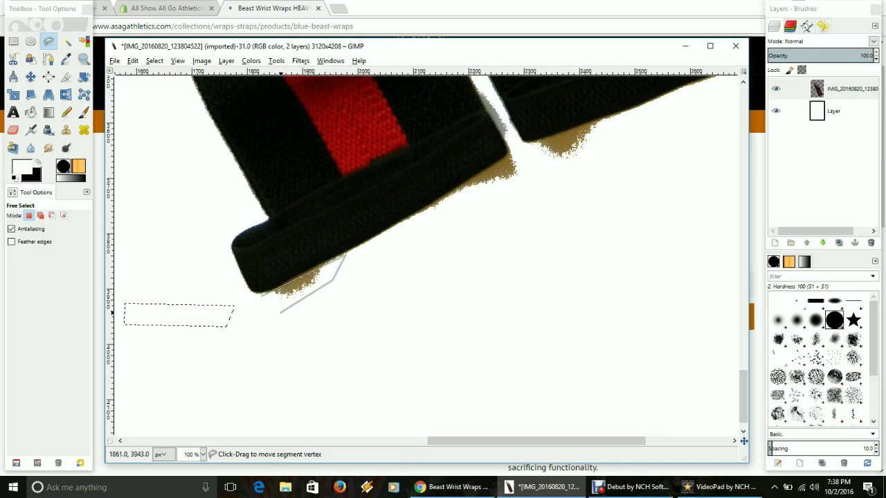
{"action": "left_click", "coordinate": [281, 312]}
{"action": "left_click", "coordinate": [262, 297]}
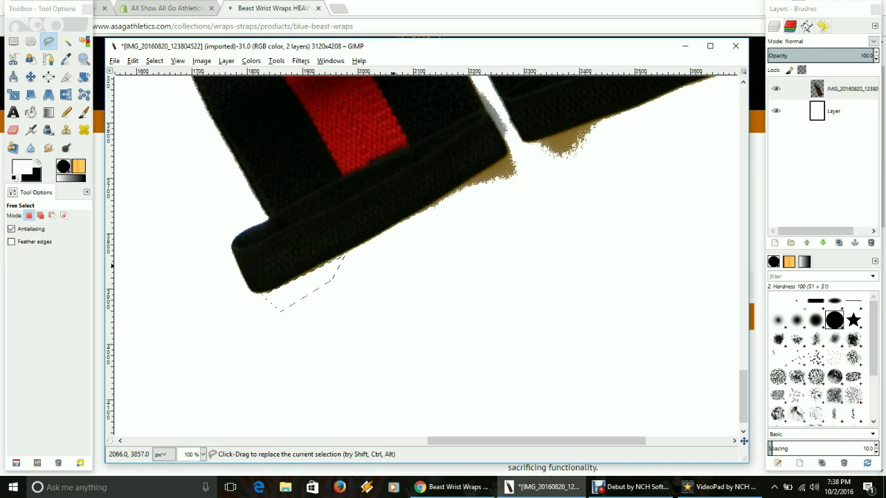
Outline the tan remnant under the right corner of the longer wrap's hem and erase it
{"action": "scroll", "coordinate": [505, 187], "scroll_direction": "up", "scroll_amount": 4}
{"action": "scroll", "coordinate": [505, 194], "scroll_direction": "down", "scroll_amount": 2}
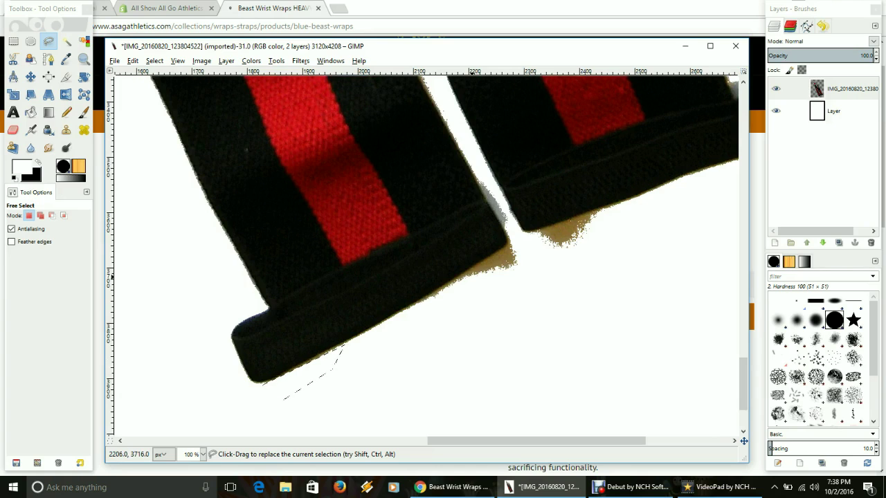
{"action": "left_click", "coordinate": [433, 297]}
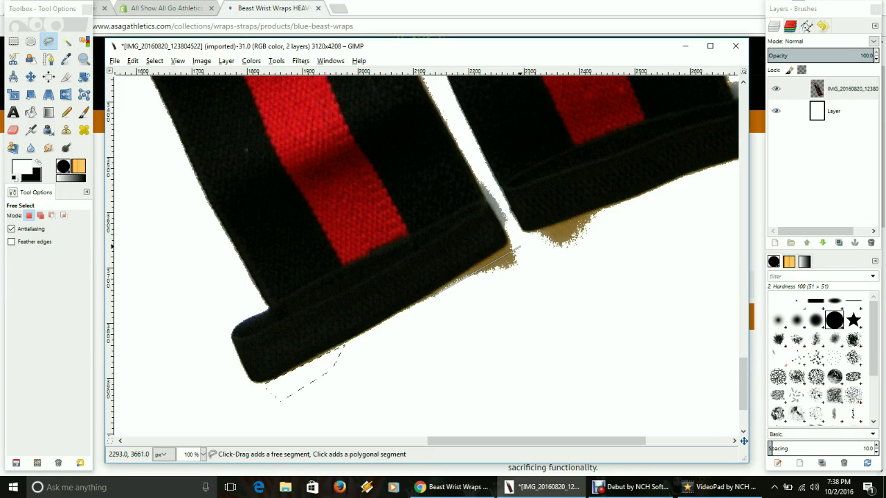
{"action": "left_click", "coordinate": [513, 241]}
{"action": "left_click", "coordinate": [532, 262]}
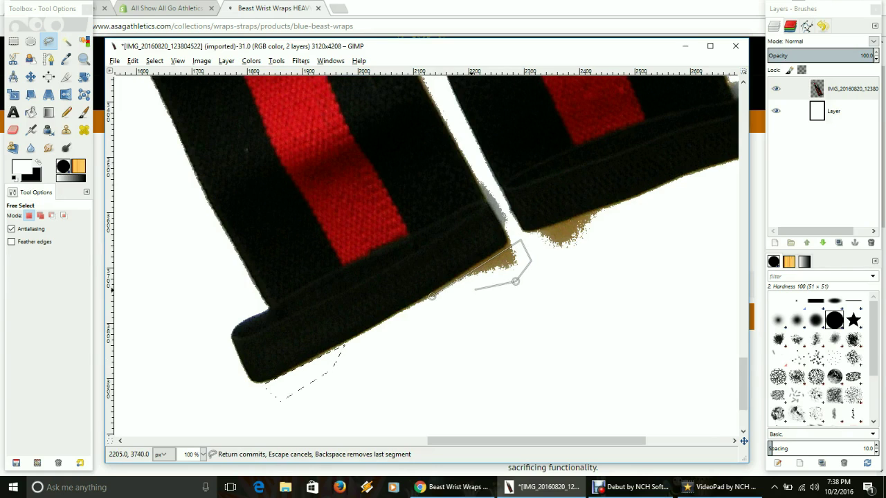
{"action": "left_click", "coordinate": [517, 282]}
{"action": "left_click", "coordinate": [432, 296]}
{"action": "key", "text": "Return"}
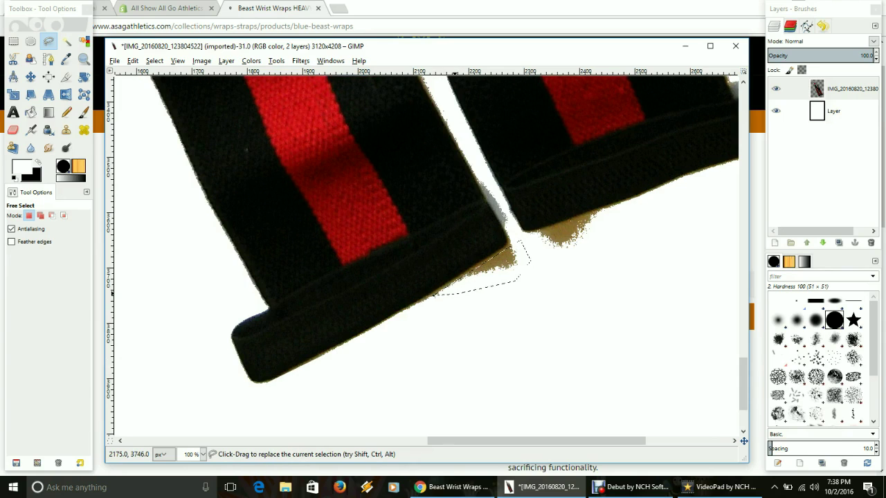
{"action": "key", "text": "Delete"}
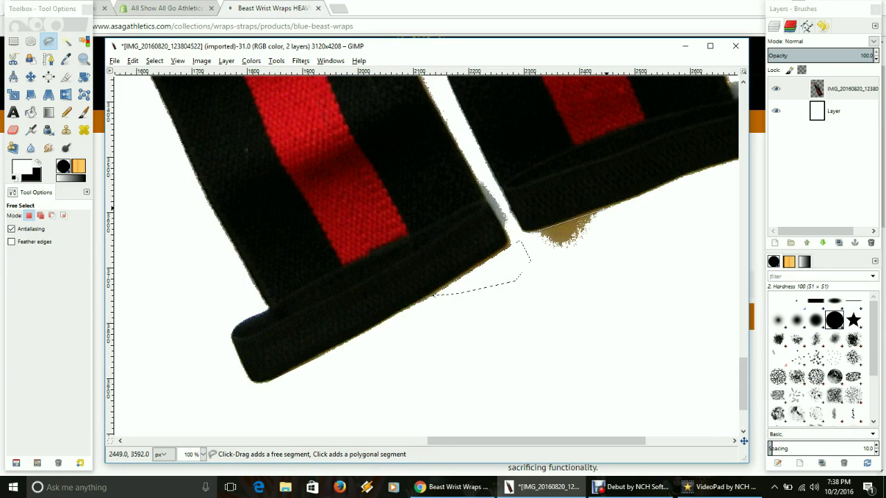
Outline the tan remnant under the left corner of the shorter wrap's hem and erase it
{"action": "left_click", "coordinate": [606, 210]}
{"action": "left_click", "coordinate": [598, 249]}
{"action": "left_click", "coordinate": [551, 266]}
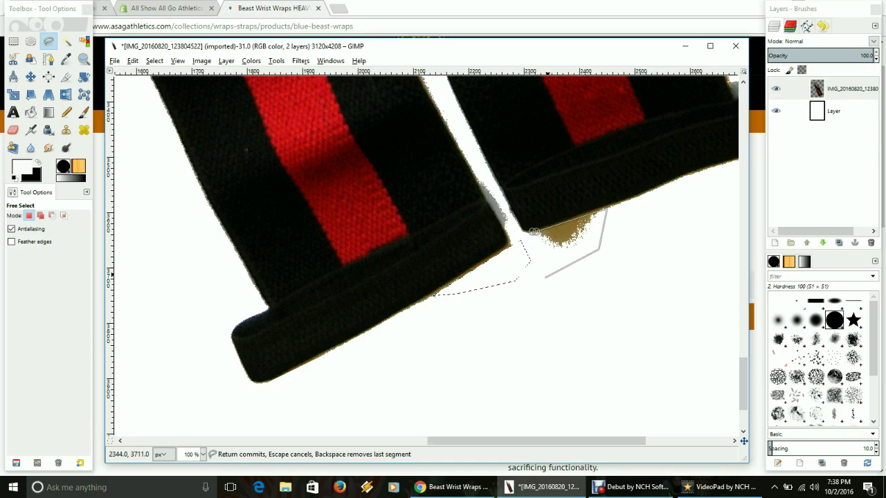
{"action": "left_click", "coordinate": [534, 231]}
{"action": "key", "text": "Delete"}
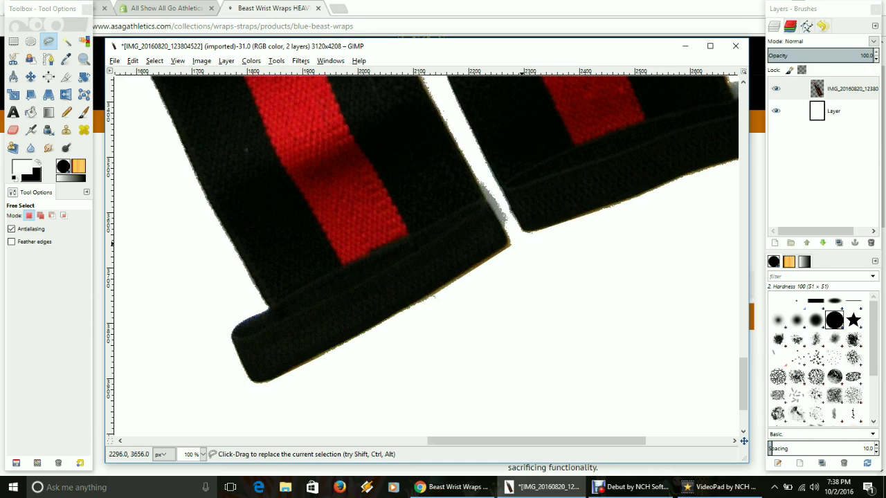
Enclose the grey fringe along the longer wrap's right edge, just above its hem corner, in a free selection and erase it
{"action": "scroll", "coordinate": [492, 201], "scroll_direction": "up", "scroll_amount": 3}
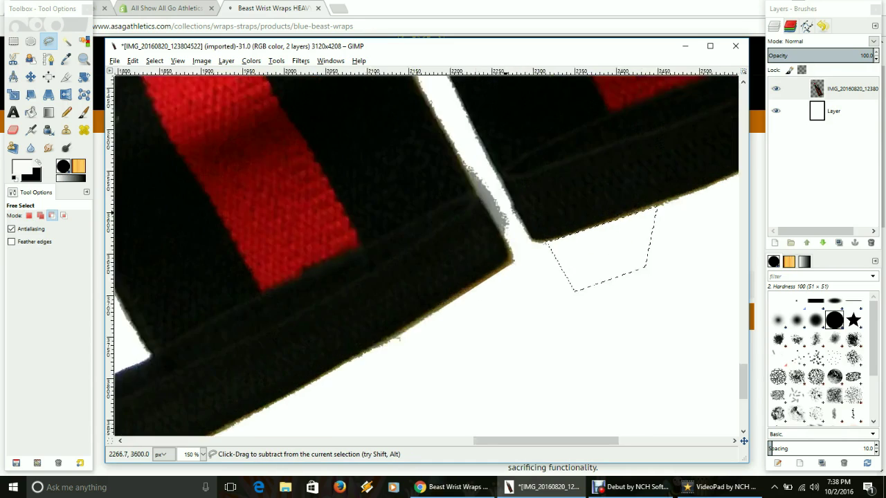
{"action": "left_click", "coordinate": [416, 104]}
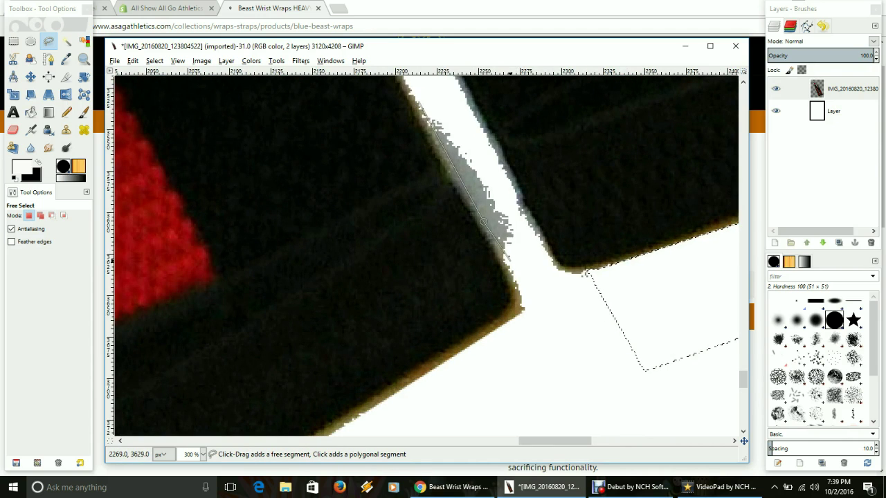
{"action": "left_click", "coordinate": [509, 260]}
{"action": "left_click", "coordinate": [528, 247]}
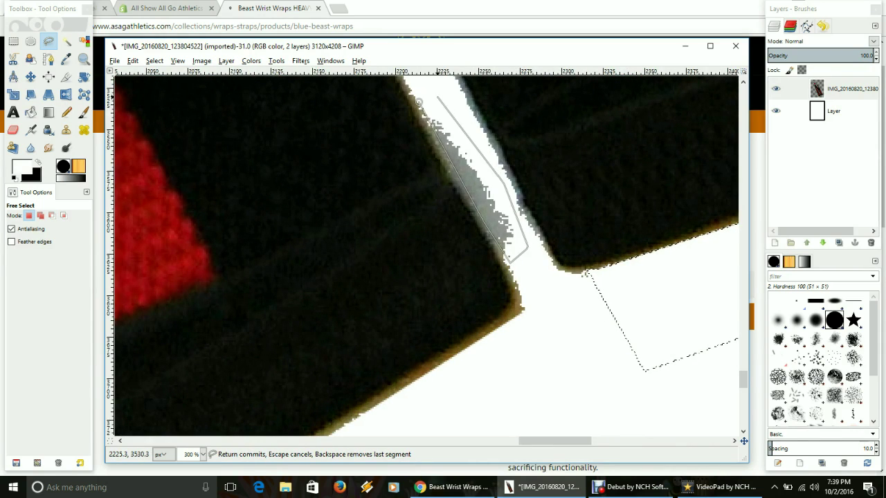
{"action": "left_click", "coordinate": [435, 97]}
{"action": "left_click", "coordinate": [419, 103]}
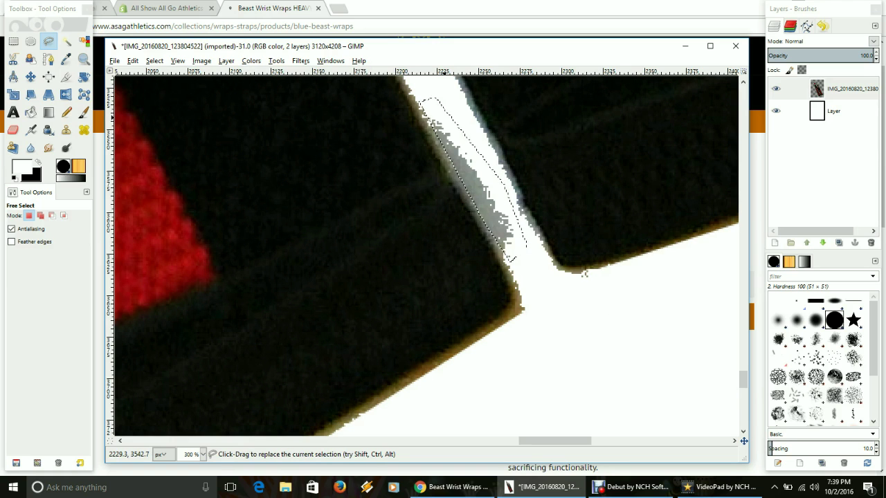
Outline the grey remnant in the notch between the shorter wrap's right edge and its folded hem loop and erase it
{"action": "scroll", "coordinate": [585, 273], "scroll_direction": "up", "scroll_amount": 5}
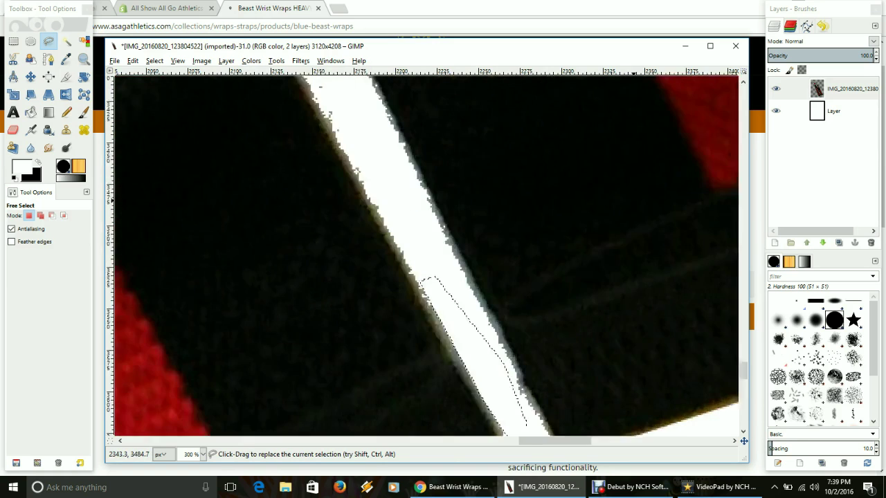
{"action": "scroll", "coordinate": [607, 169], "scroll_direction": "left", "scroll_amount": 2}
{"action": "scroll", "coordinate": [607, 169], "scroll_direction": "right", "scroll_amount": 12}
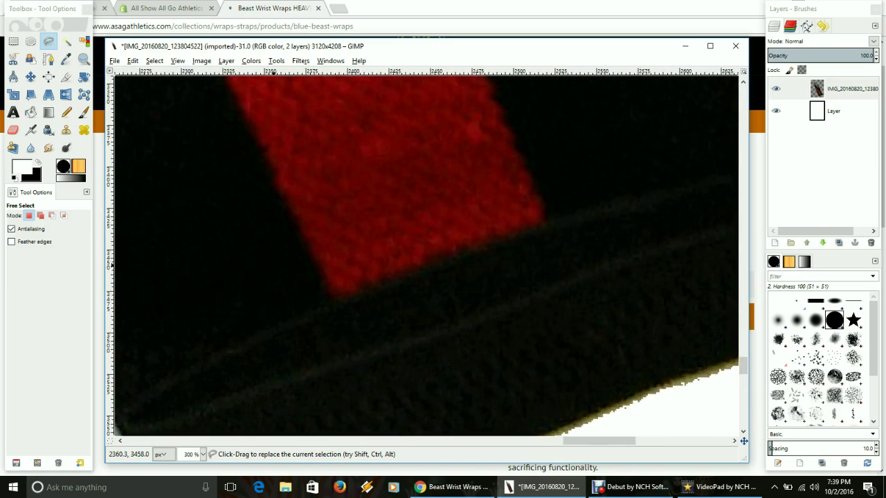
{"action": "scroll", "coordinate": [515, 193], "scroll_direction": "right", "scroll_amount": 3}
{"action": "scroll", "coordinate": [516, 192], "scroll_direction": "up", "scroll_amount": 2}
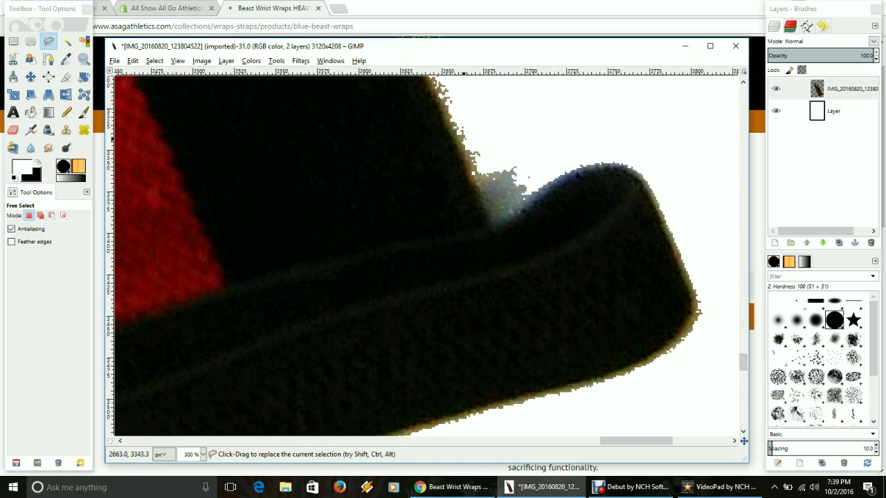
{"action": "left_click", "coordinate": [464, 133]}
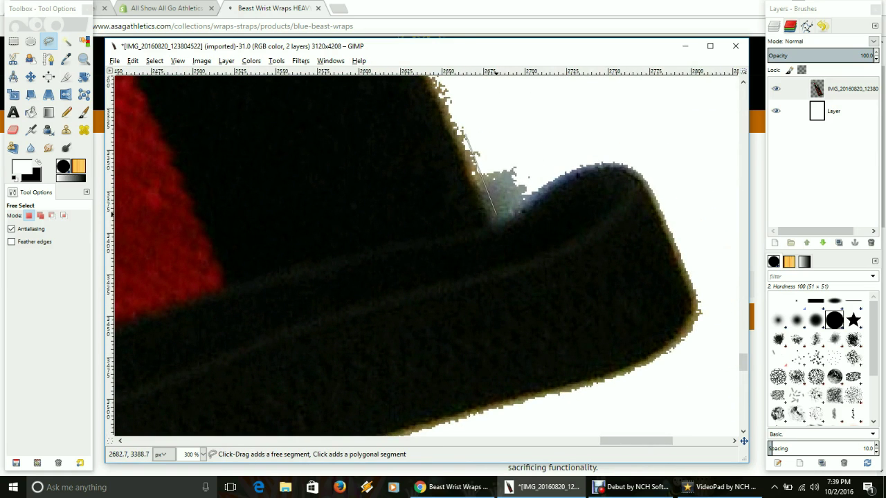
{"action": "left_click", "coordinate": [496, 213]}
{"action": "left_click", "coordinate": [549, 178]}
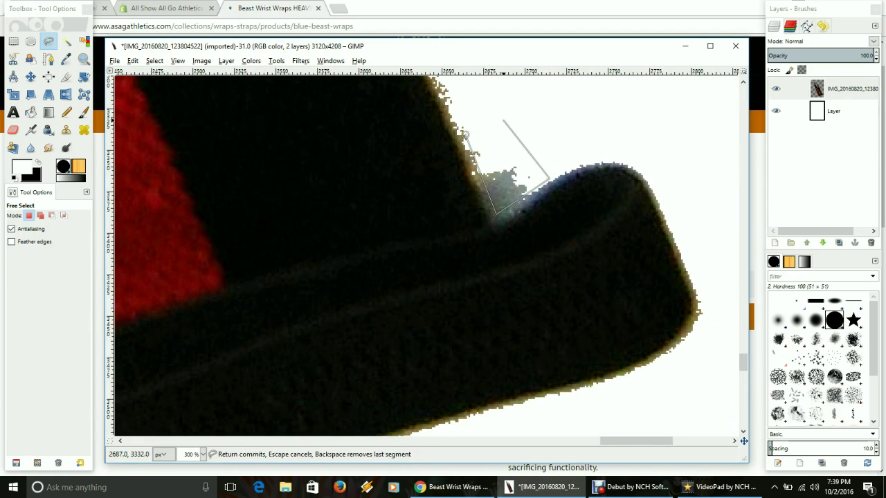
{"action": "left_click", "coordinate": [503, 121]}
{"action": "left_click", "coordinate": [464, 134]}
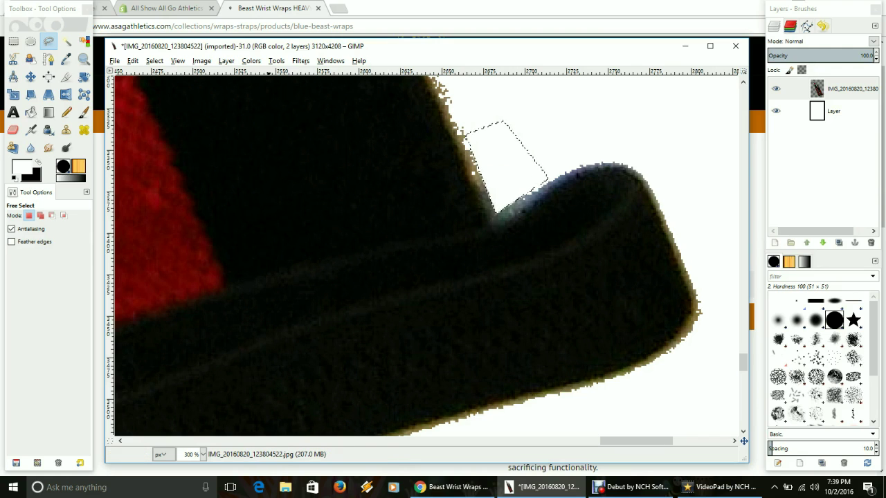
Clear the selection and inspect both wraps against the white background across the whole image
{"action": "left_click", "coordinate": [154, 60]}
{"action": "left_click", "coordinate": [176, 86]}
{"action": "scroll", "coordinate": [318, 201], "scroll_direction": "down", "scroll_amount": 3}
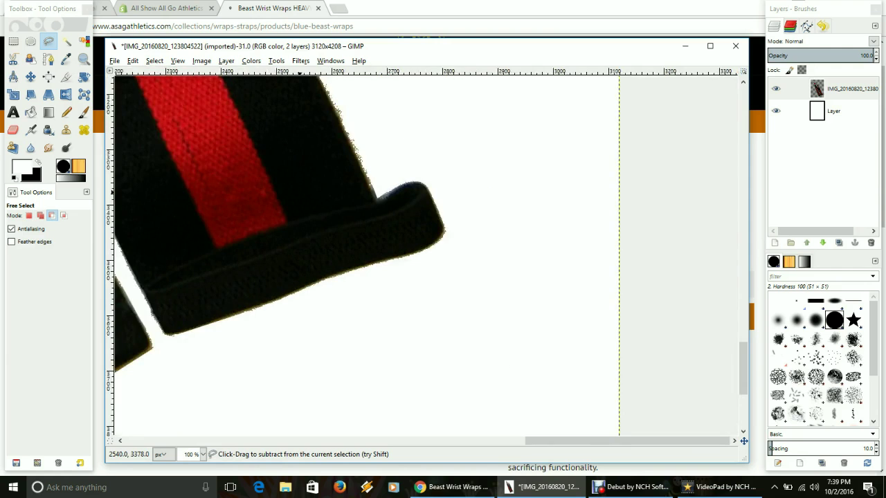
{"action": "scroll", "coordinate": [426, 257], "scroll_direction": "down", "scroll_amount": 5}
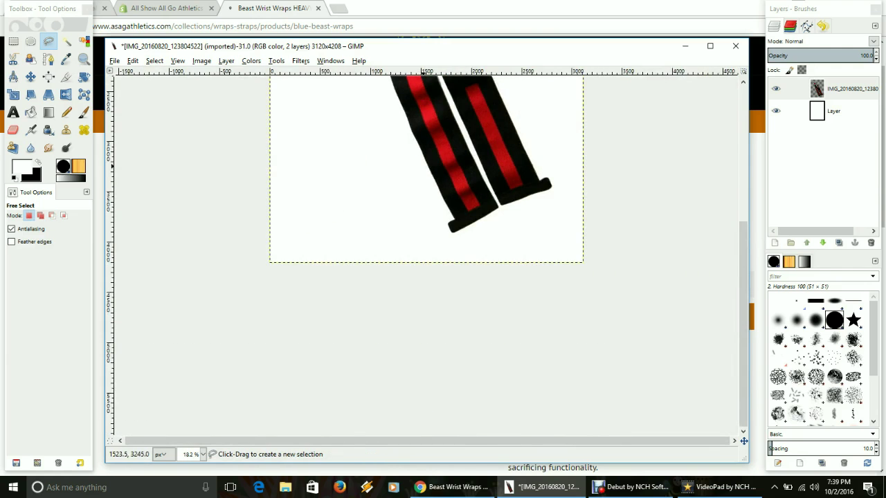
{"action": "scroll", "coordinate": [363, 128], "scroll_direction": "down", "scroll_amount": 3}
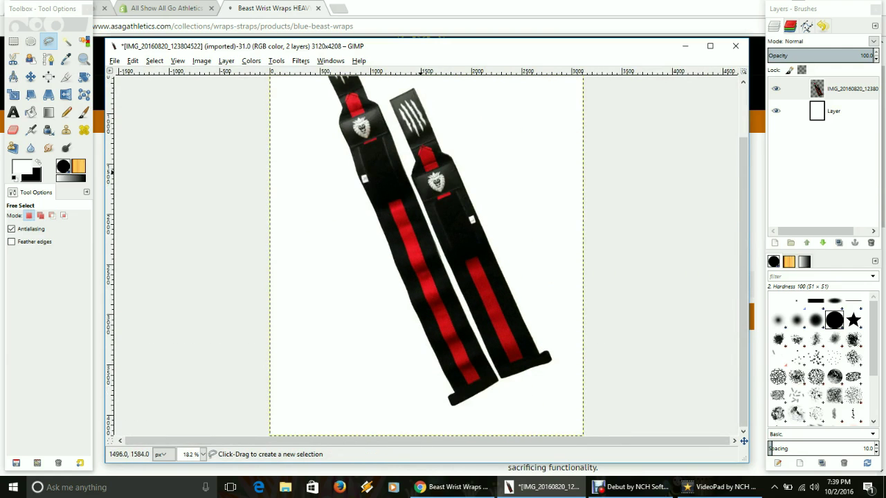
{"action": "scroll", "coordinate": [518, 196], "scroll_direction": "up", "scroll_amount": 3}
{"action": "scroll", "coordinate": [453, 175], "scroll_direction": "down", "scroll_amount": 1}
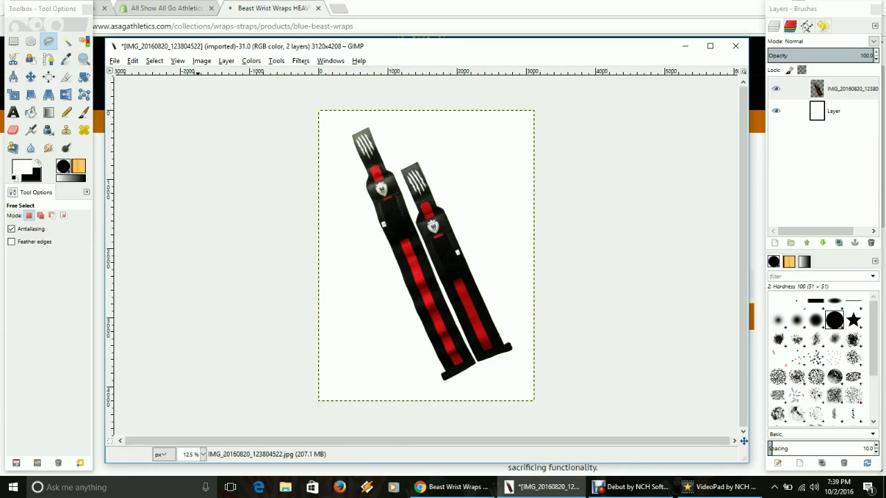
Start exporting the image and choose the Wrist Wraps folder as its destination
{"action": "left_click", "coordinate": [114, 61]}
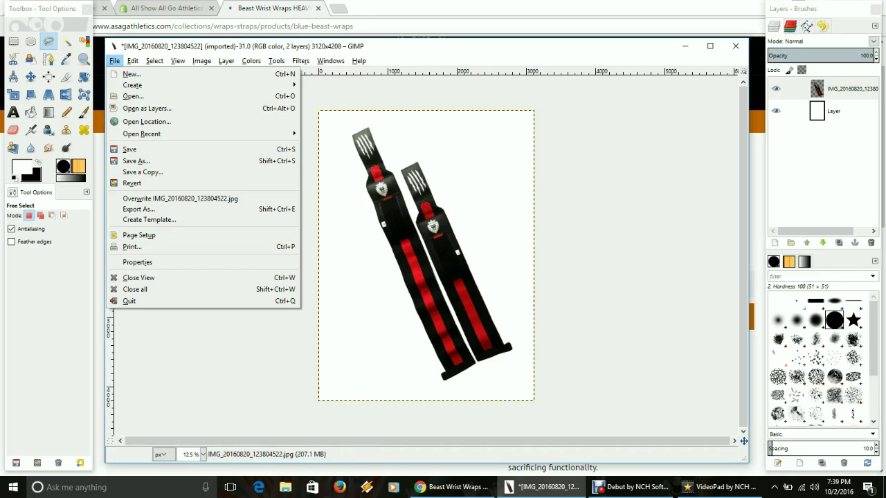
{"action": "left_click", "coordinate": [138, 209]}
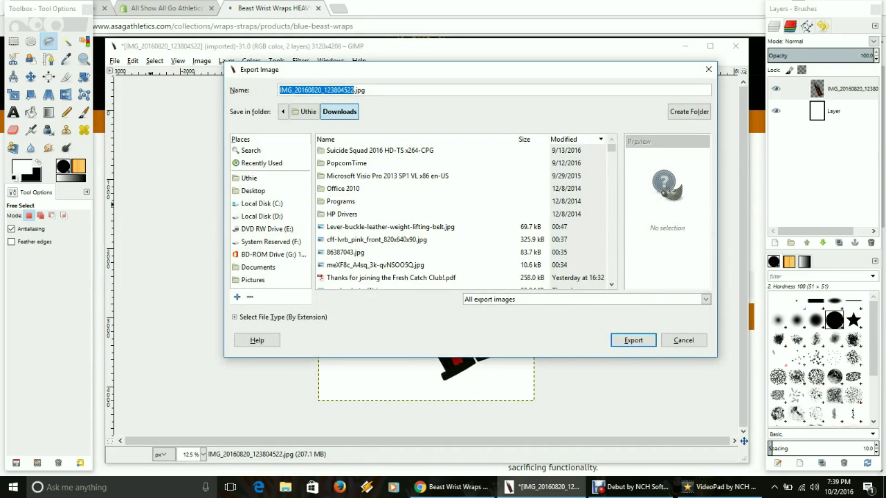
{"action": "left_click", "coordinate": [262, 163]}
{"action": "double_click", "coordinate": [344, 150]}
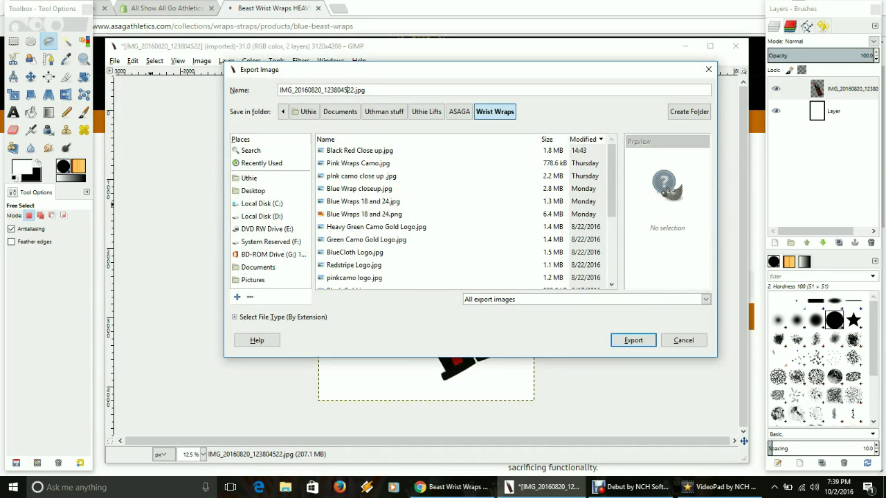
Name the export file Red Black 2 sizes.jpg and export it as a JPEG at quality 90
{"action": "left_click_drag", "start_coordinate": [352, 90], "coordinate": [279, 90]}
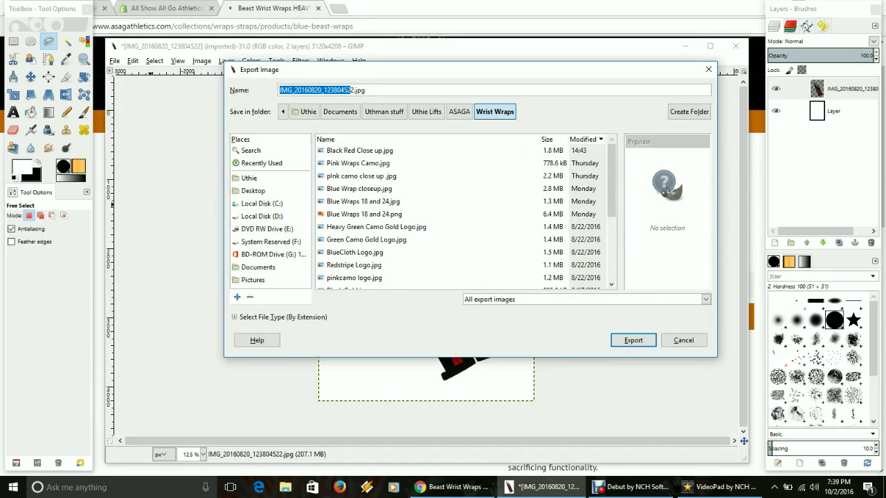
{"action": "key", "text": "Delete"}
{"action": "key", "text": "Delete"}
{"action": "key", "text": "Delete"}
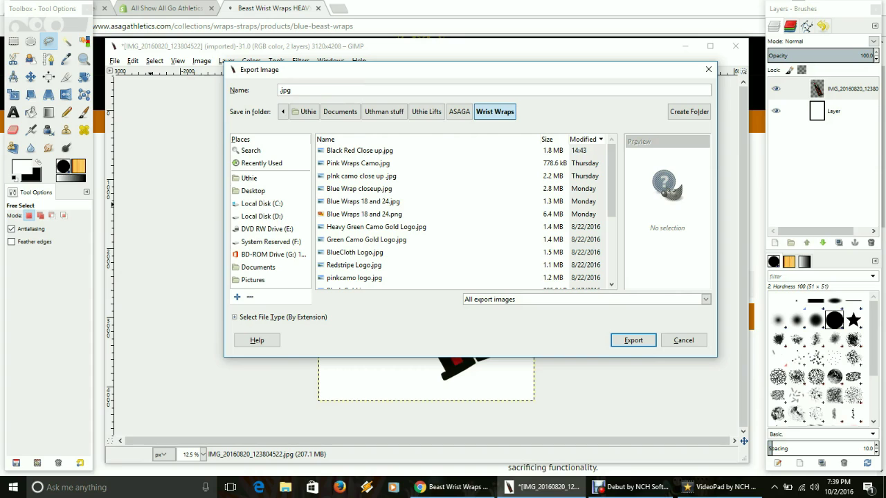
{"action": "type", "text": "Red Black 2 sizes"}
{"action": "key", "text": "Return"}
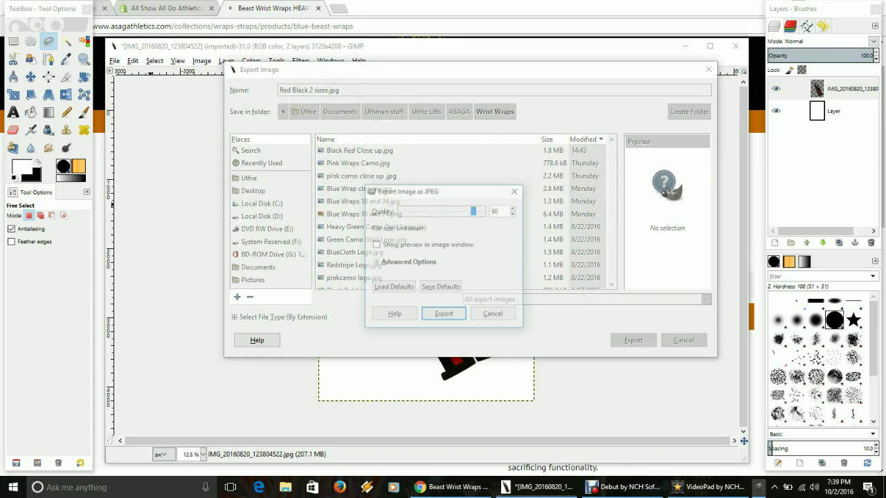
{"action": "key", "text": "Return"}
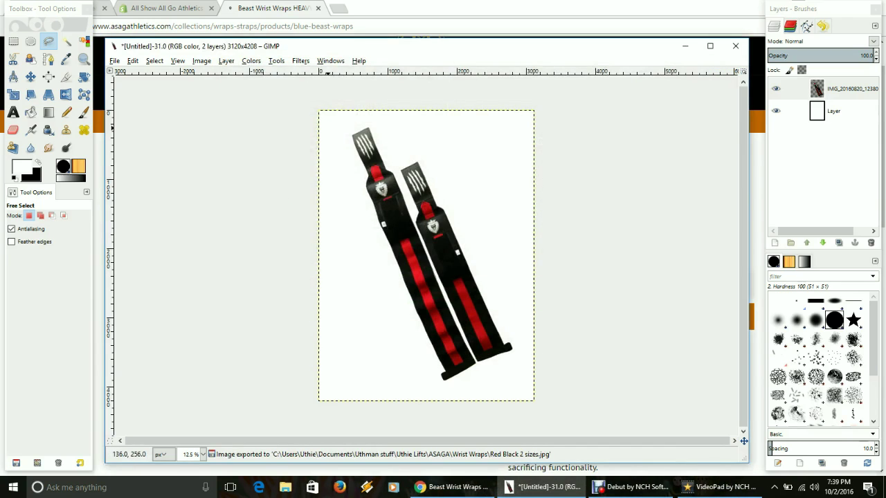
Switch to the Shopify product page in Chrome and add the Red Black 2 sizes image to the Red/Black wrist wraps' images
{"action": "key", "text": "alt+Tab"}
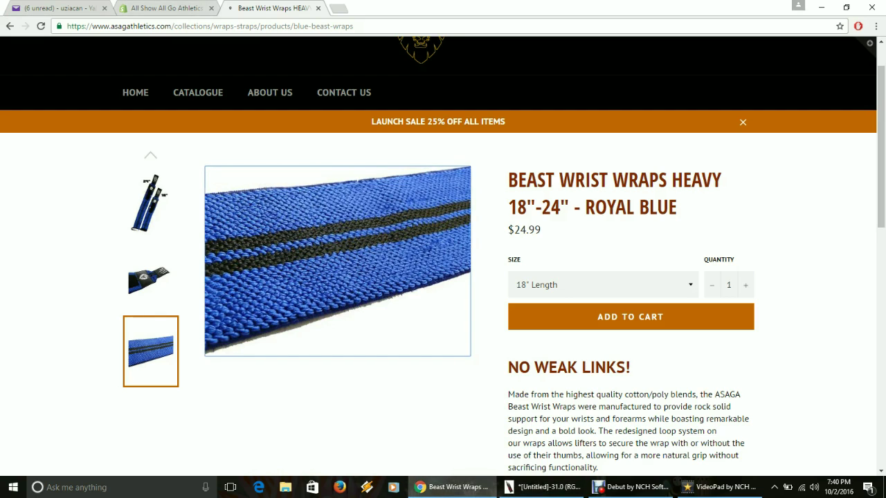
{"action": "key", "text": "ctrl+shift+Tab"}
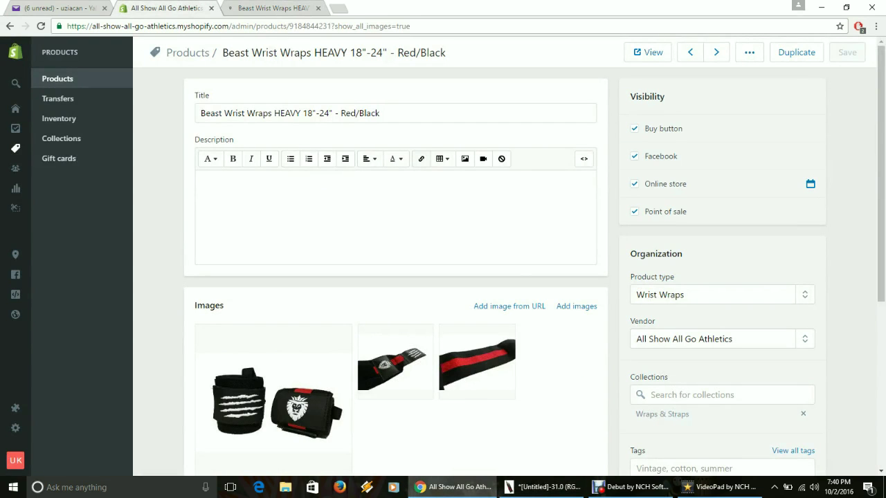
{"action": "scroll", "coordinate": [478, 249], "scroll_direction": "down", "scroll_amount": 2}
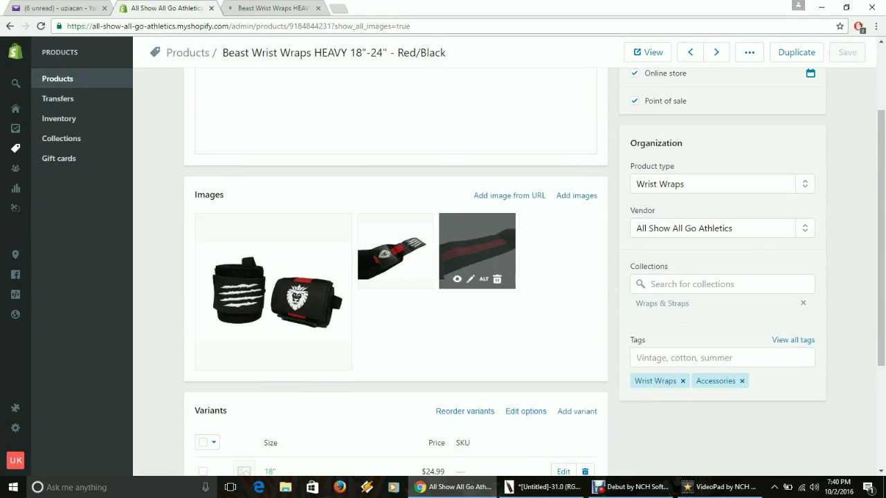
{"action": "left_click", "coordinate": [577, 196]}
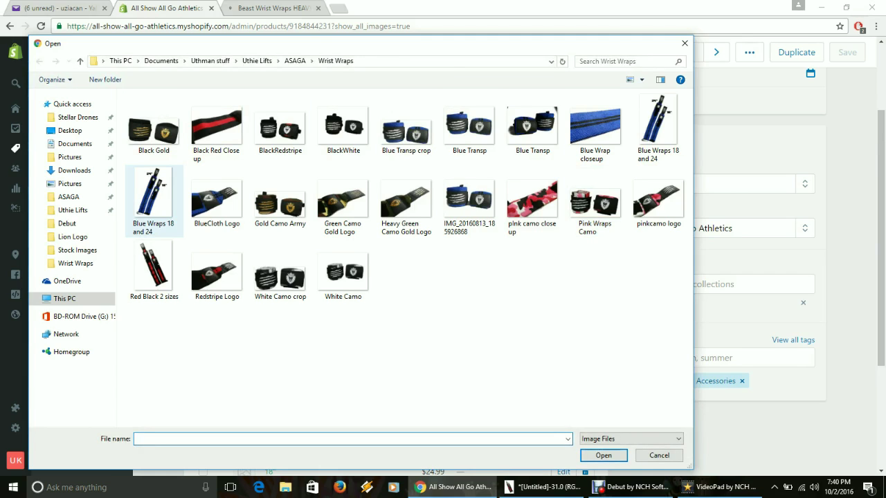
{"action": "left_click", "coordinate": [153, 270]}
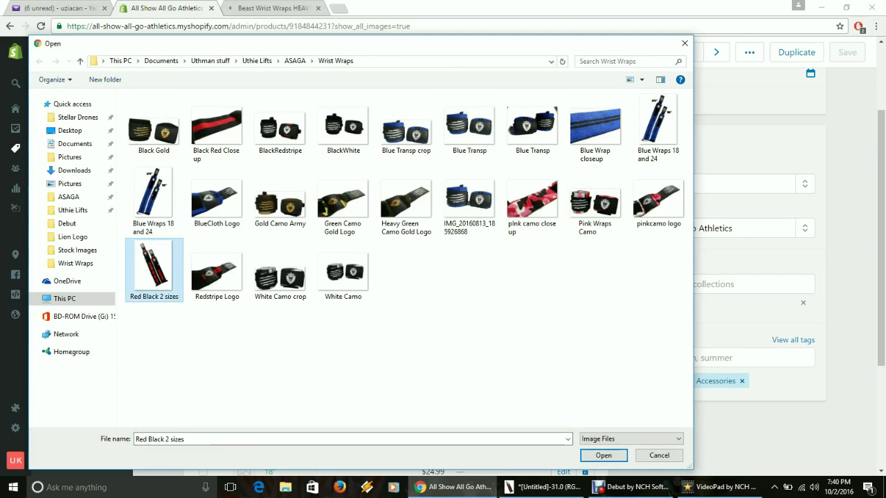
{"action": "key", "text": "Return"}
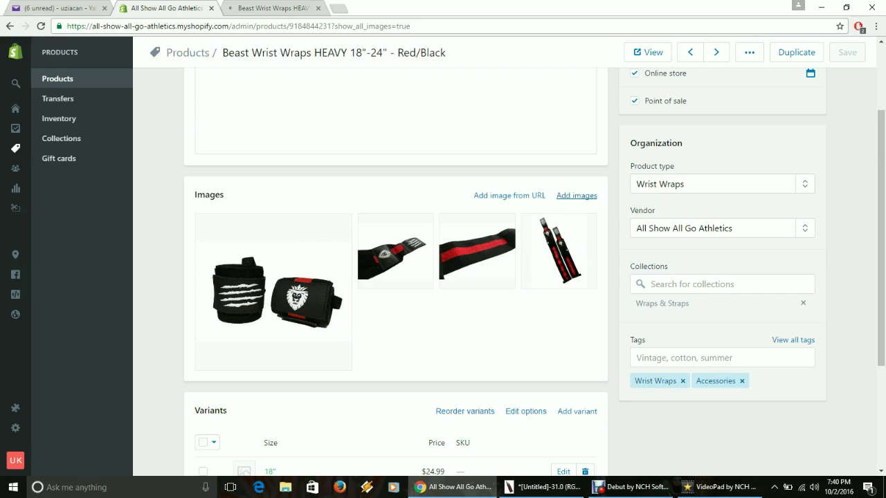
View the Red/Black wrist wraps in the online store and show the new two-wrap photo from the gallery
{"action": "mouse_move", "coordinate": [564, 278]}
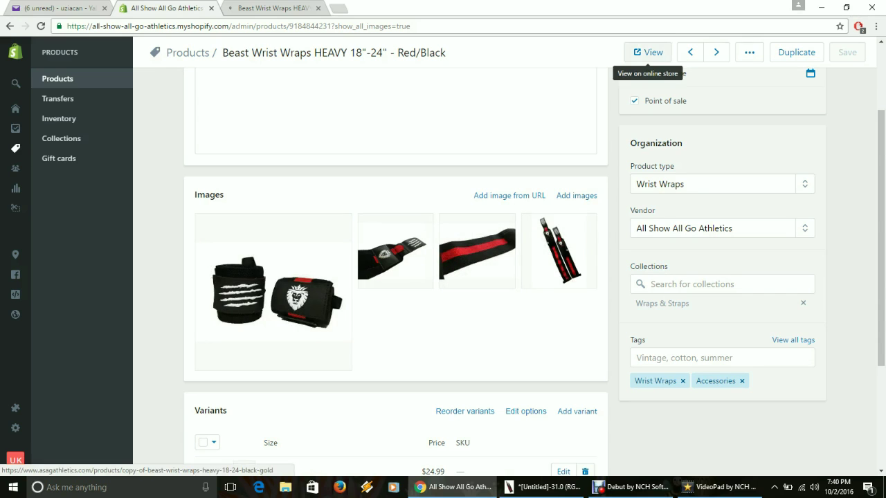
{"action": "left_click", "coordinate": [649, 54]}
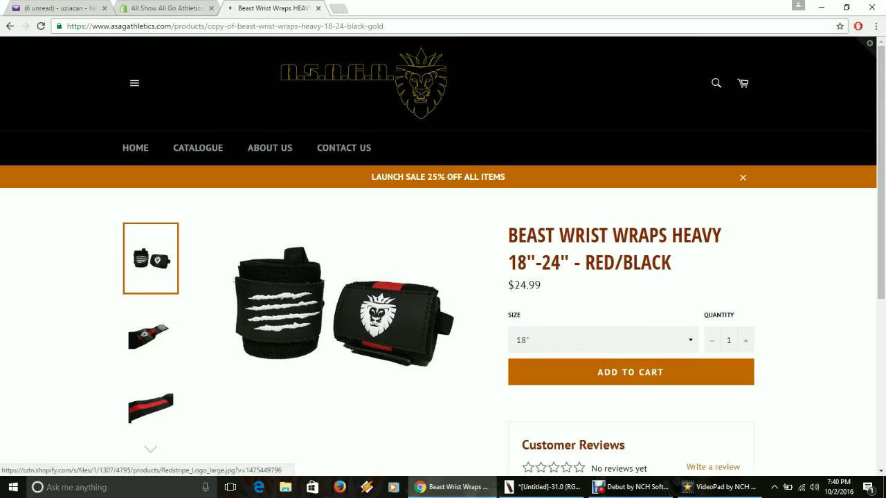
{"action": "left_click", "coordinate": [150, 449]}
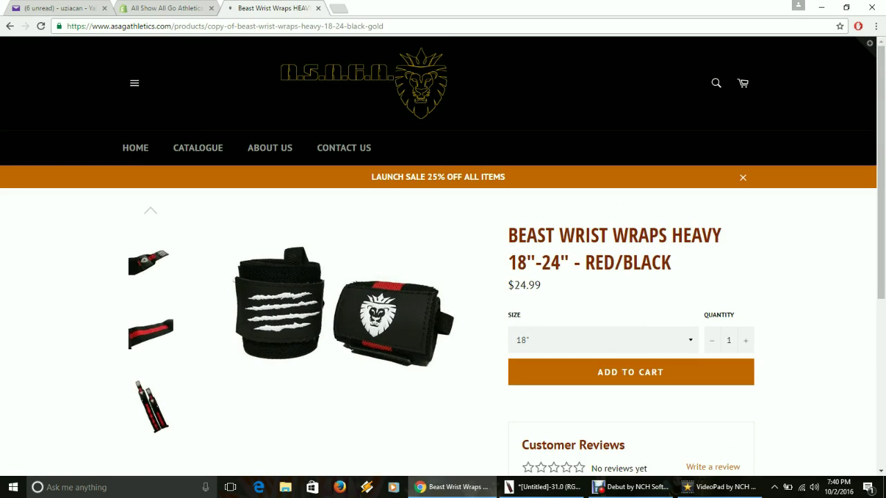
{"action": "left_click", "coordinate": [151, 407]}
{"action": "scroll", "coordinate": [443, 249], "scroll_direction": "down", "scroll_amount": 3}
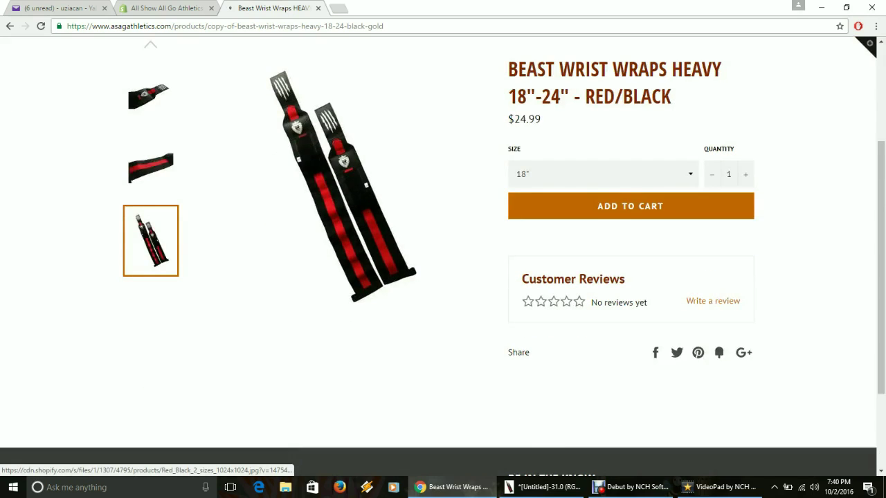
Examine the enlarged two-wrap photo, close it and enlarge the red-stripe fabric close-up
{"action": "scroll", "coordinate": [443, 249], "scroll_direction": "up", "scroll_amount": 3}
{"action": "scroll", "coordinate": [443, 249], "scroll_direction": "down", "scroll_amount": 2}
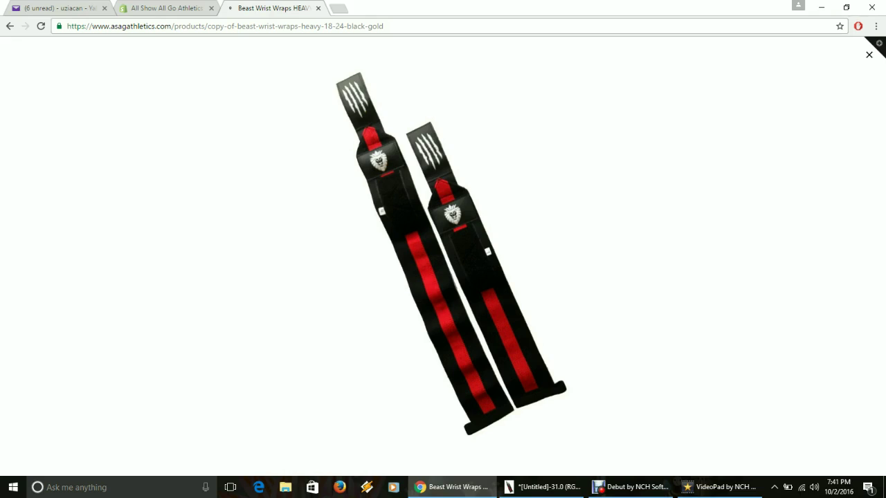
{"action": "key", "text": "Escape"}
{"action": "left_click", "coordinate": [151, 223]}
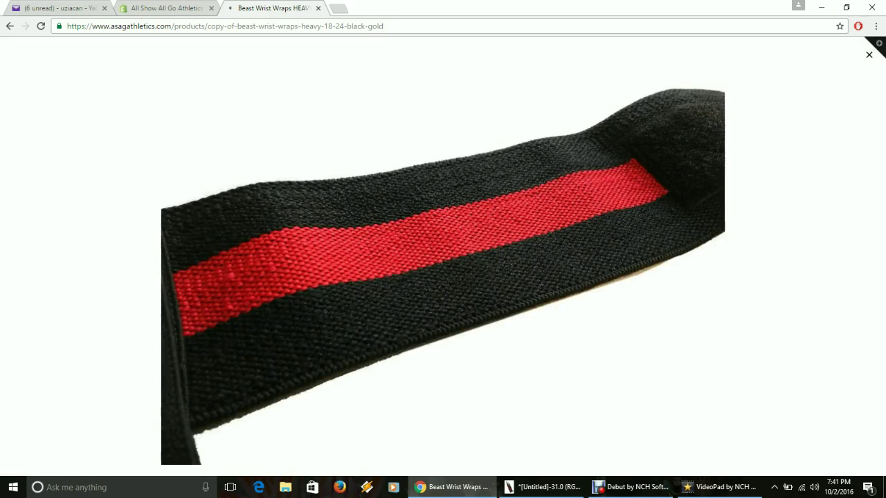
Close the enlarged red-stripe close-up, show the lion-logo strap photo from the gallery and view it enlarged
{"action": "key", "text": "Escape"}
{"action": "left_click", "coordinate": [150, 226]}
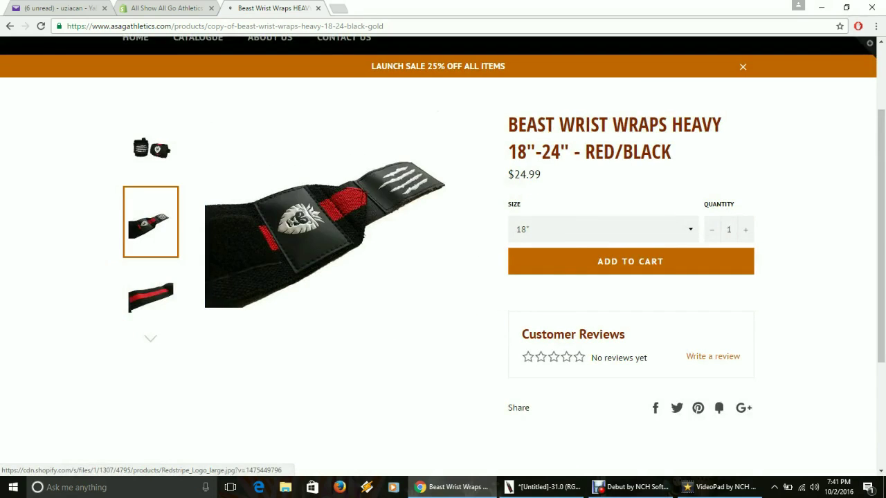
{"action": "left_click", "coordinate": [337, 210]}
{"action": "key", "text": "Escape"}
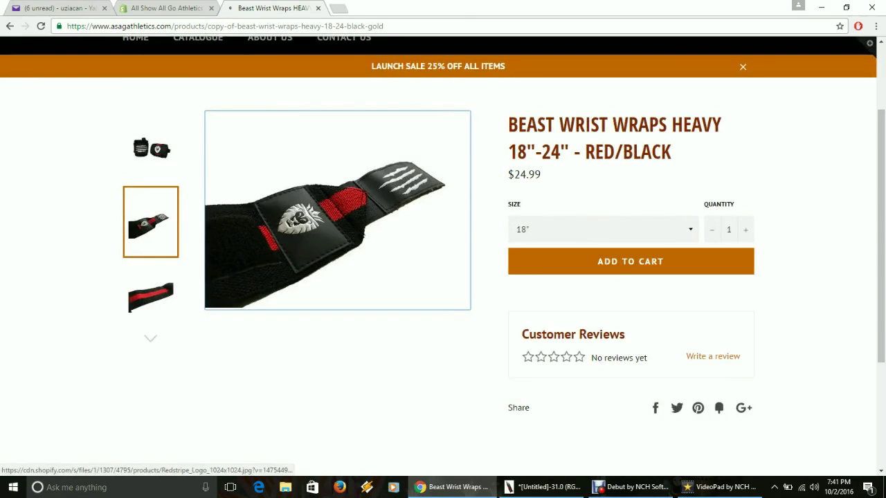
Show the rolled-up pair of wrist wraps from the gallery, view the photo enlarged and close it
{"action": "scroll", "coordinate": [443, 257], "scroll_direction": "up", "scroll_amount": 1}
{"action": "left_click", "coordinate": [150, 203]}
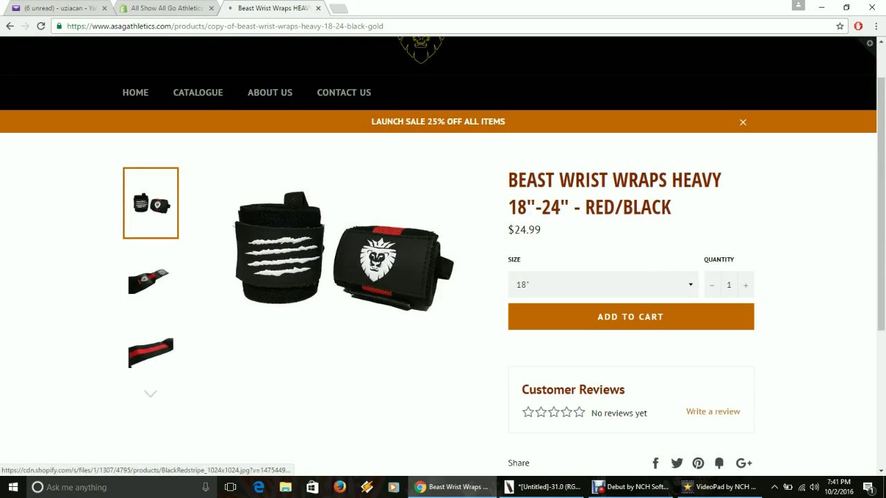
{"action": "left_click", "coordinate": [343, 251]}
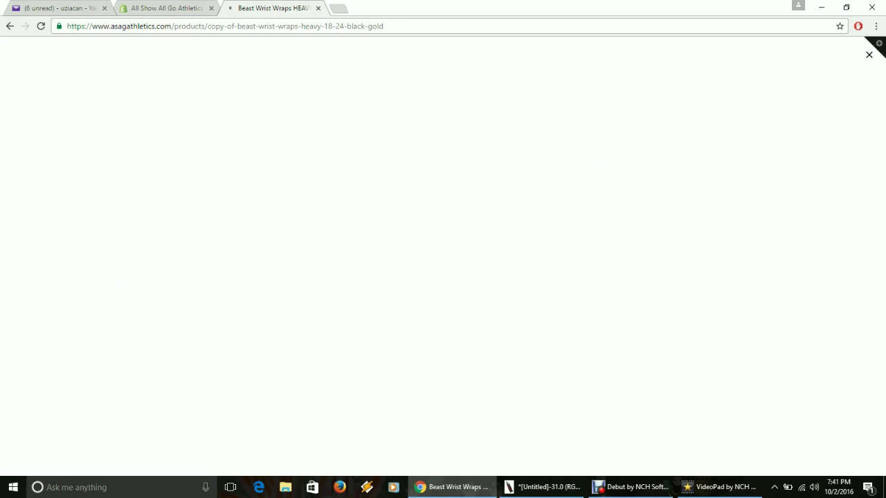
{"action": "key", "text": "Escape"}
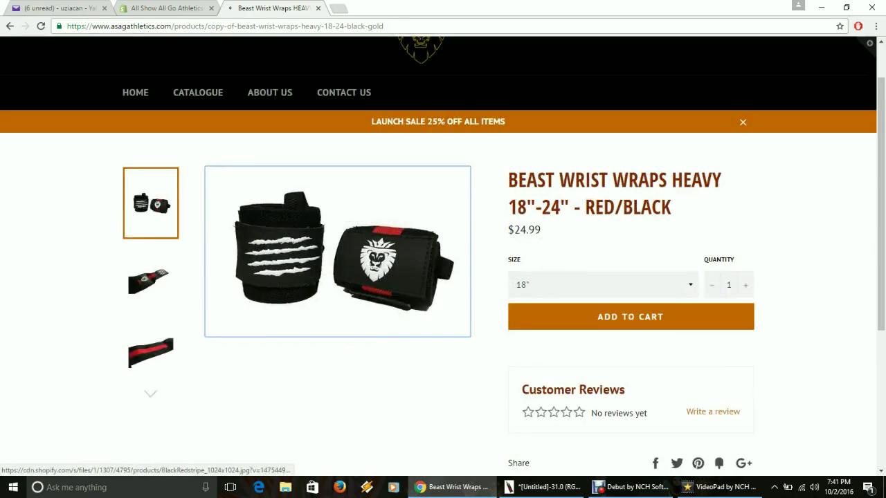
Advance the gallery thumbnails and display the new photo of the two unrolled wrist wraps
{"action": "left_click", "coordinate": [151, 393]}
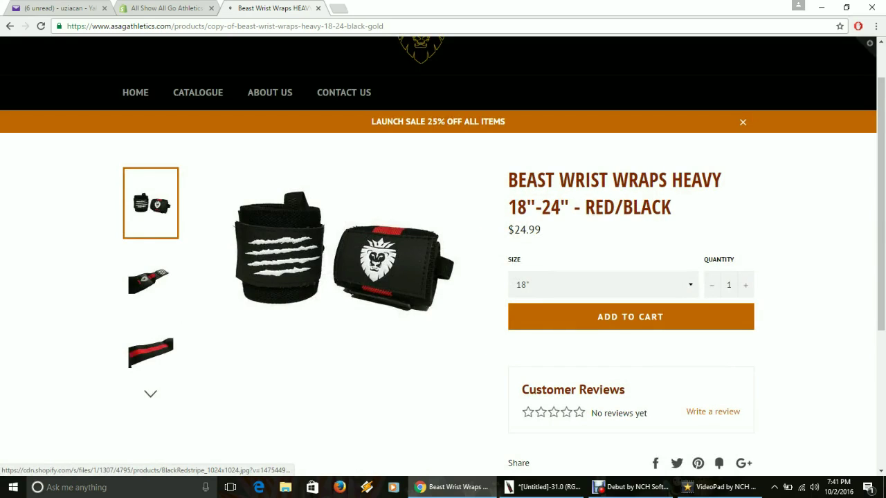
{"action": "left_click", "coordinate": [150, 351]}
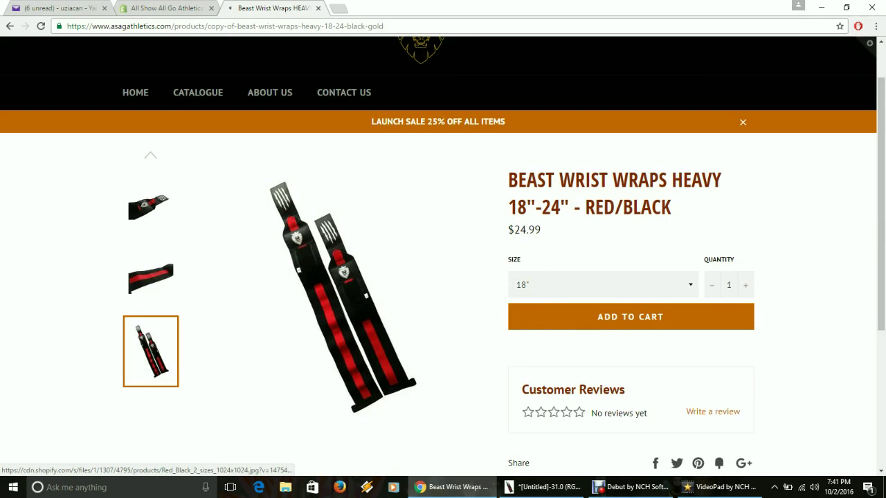
{"action": "scroll", "coordinate": [150, 351], "scroll_direction": "down", "scroll_amount": 1}
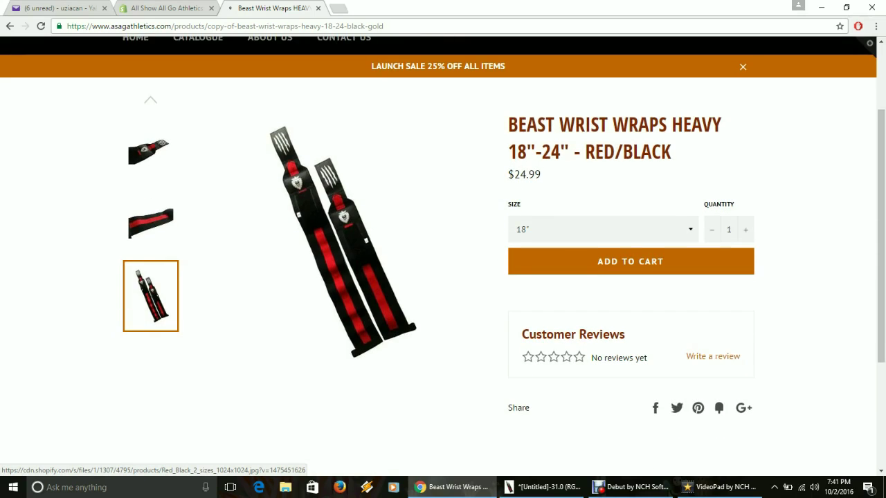